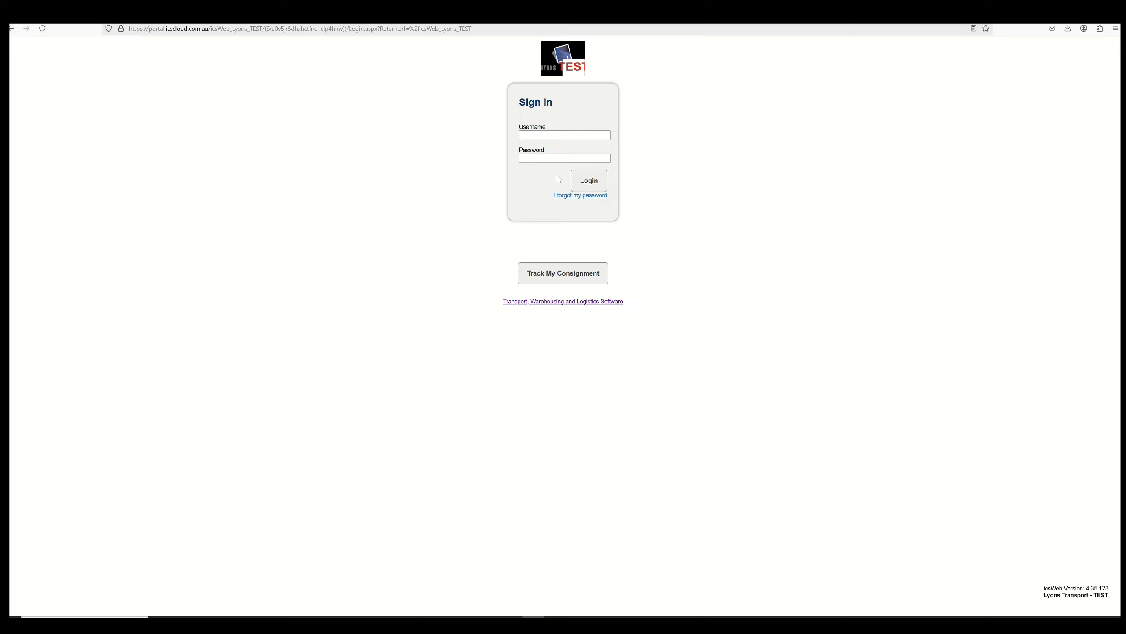
# - Sign in to the web portal using the first saved login for the username and password
pyautogui.click(541, 134)
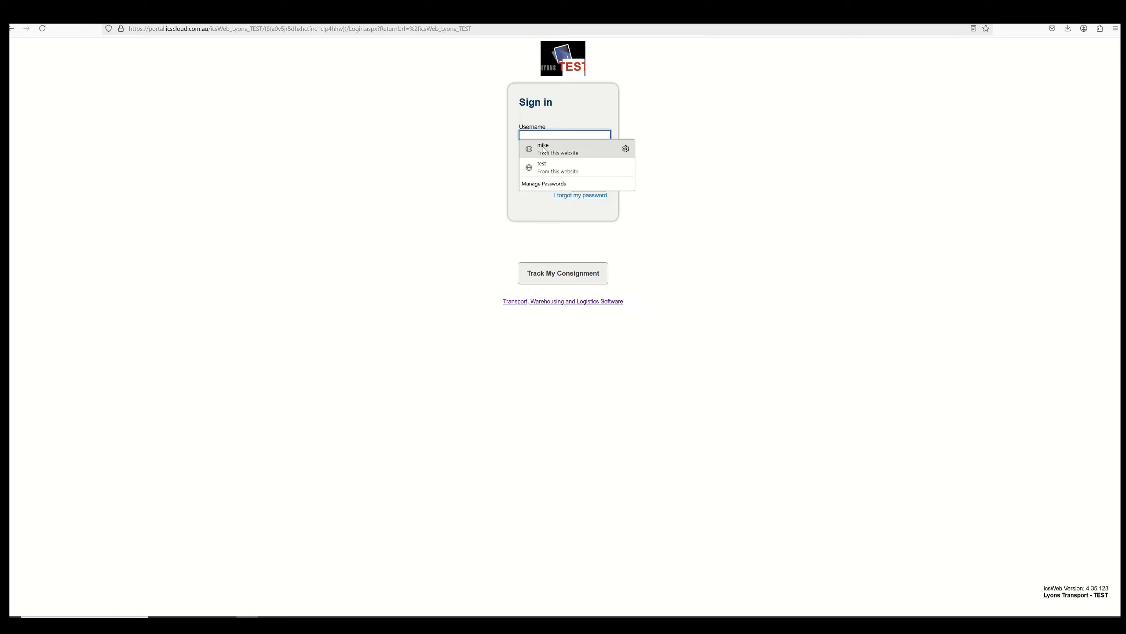
pyautogui.click(621, 147)
pyautogui.click(590, 181)
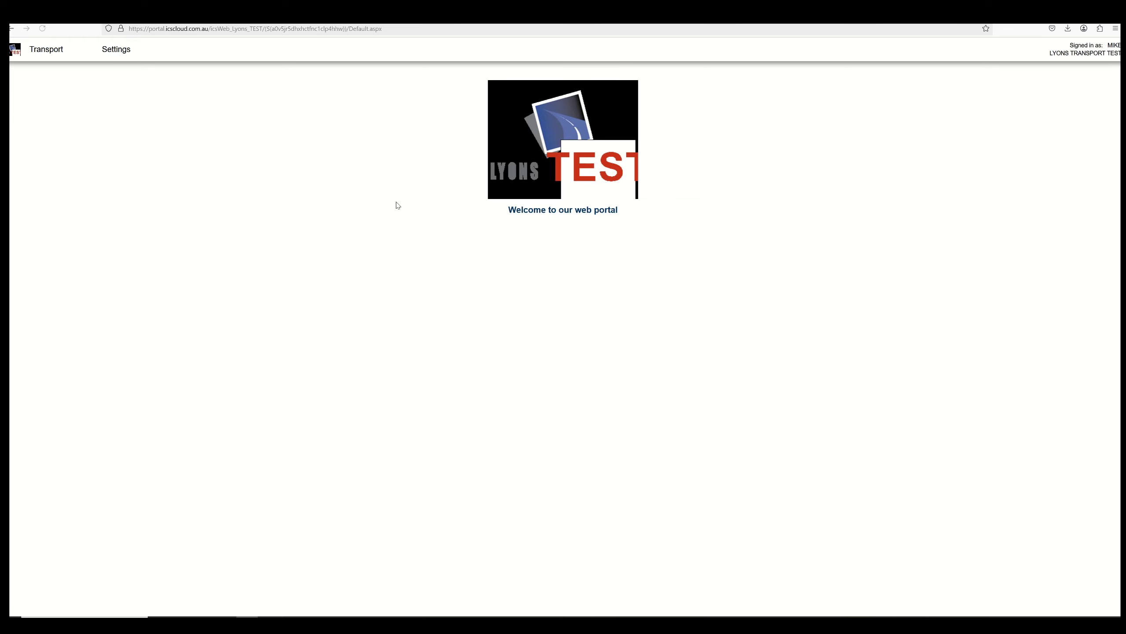
# - Start a new consignment with reference "customer reference", customer reference "your reference" and job reference "any other reference"
pyautogui.moveTo(41, 52)
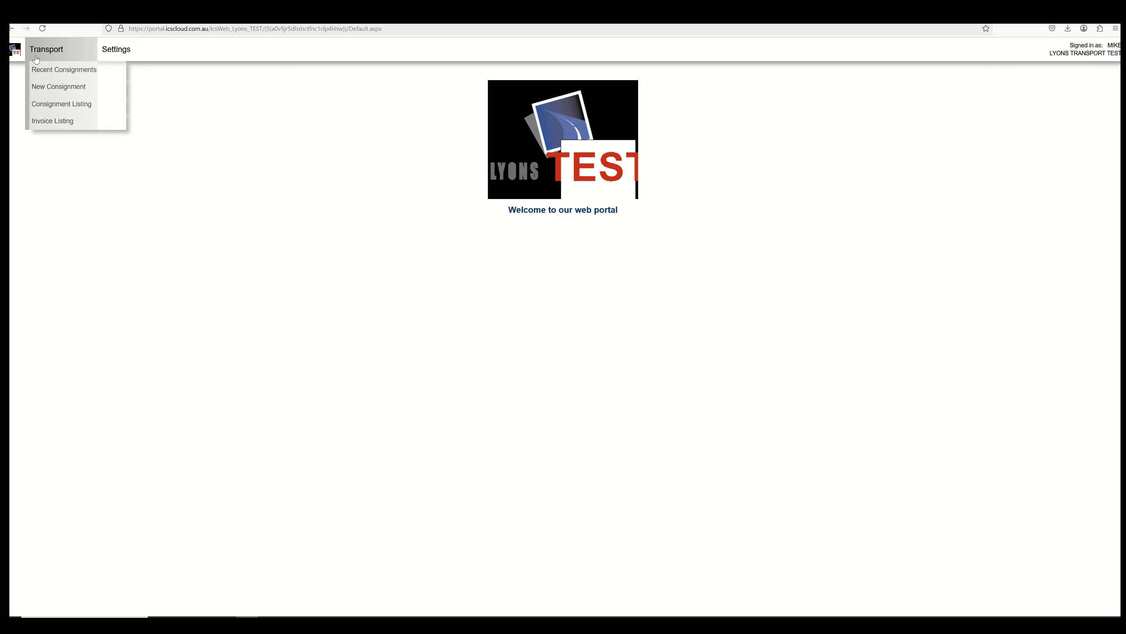
pyautogui.click(49, 90)
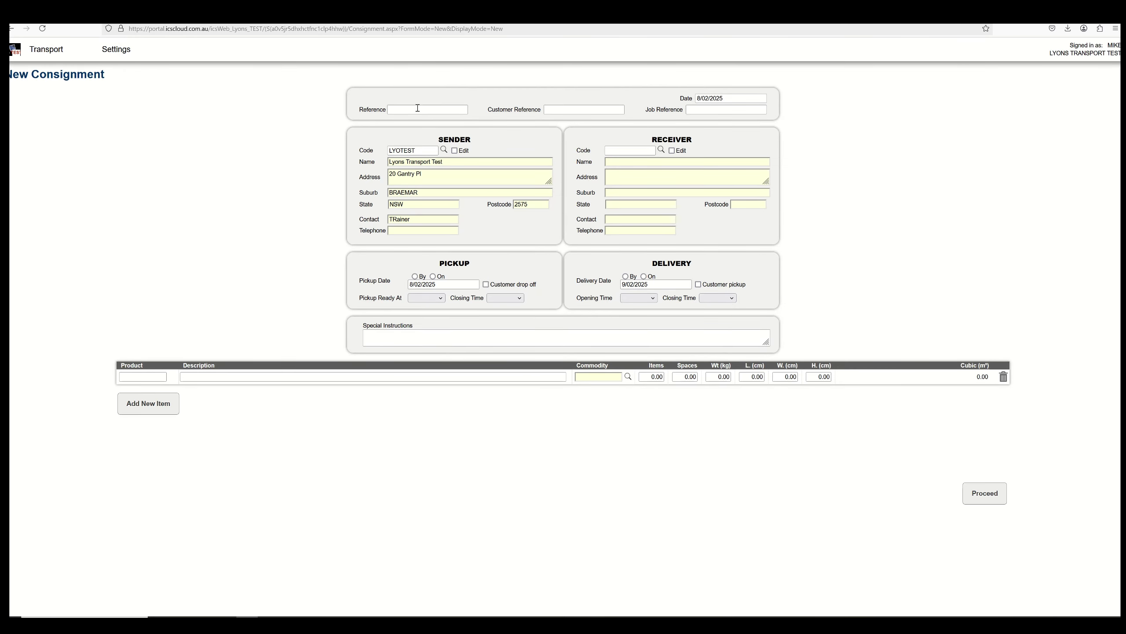
pyautogui.click(393, 109)
pyautogui.write('customer reference')
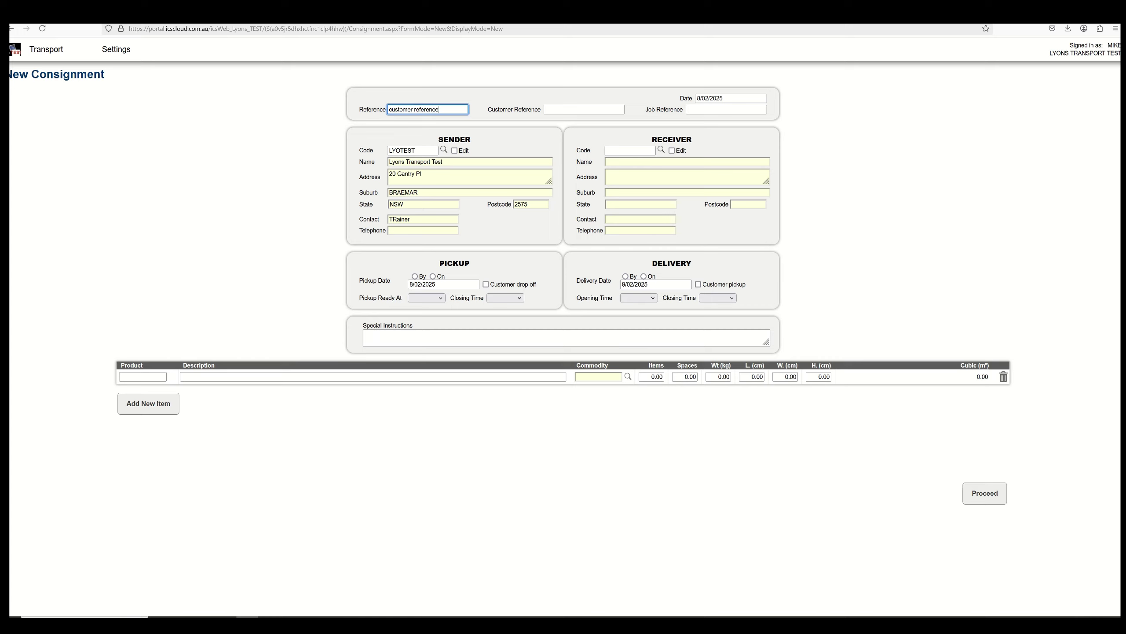
pyautogui.press('Tab')
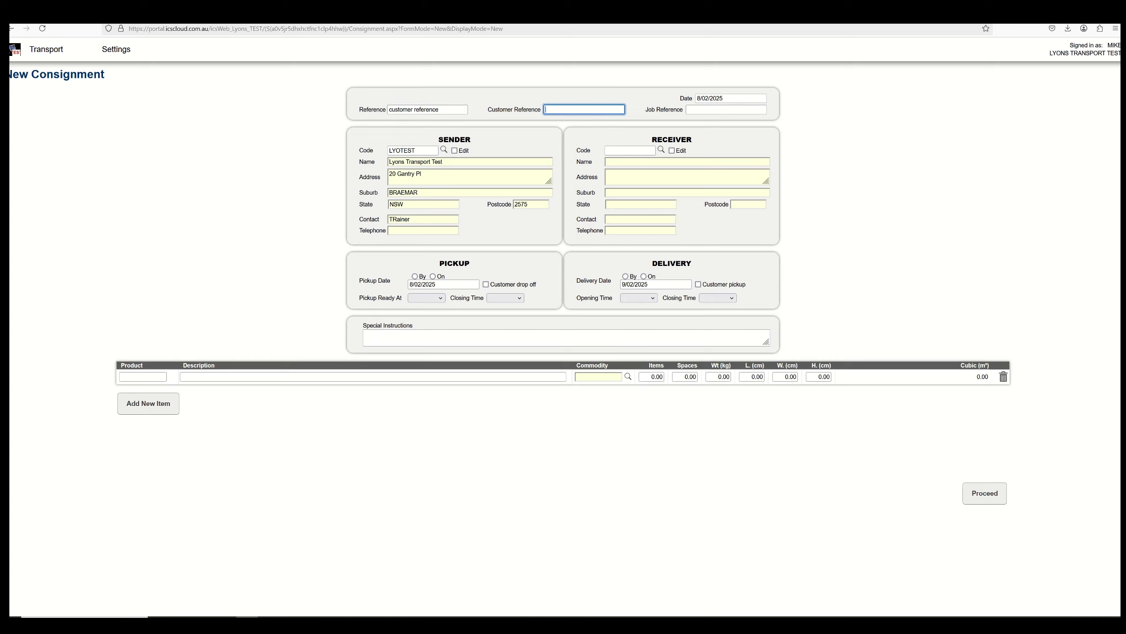
pyautogui.write('your')
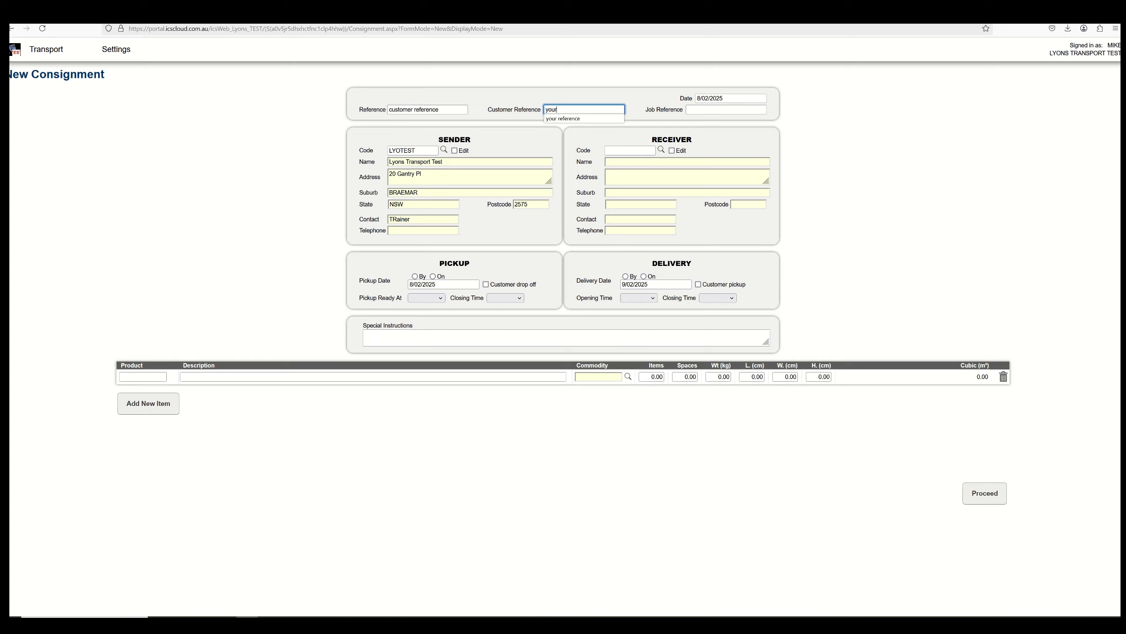
pyautogui.click(555, 118)
pyautogui.click(694, 110)
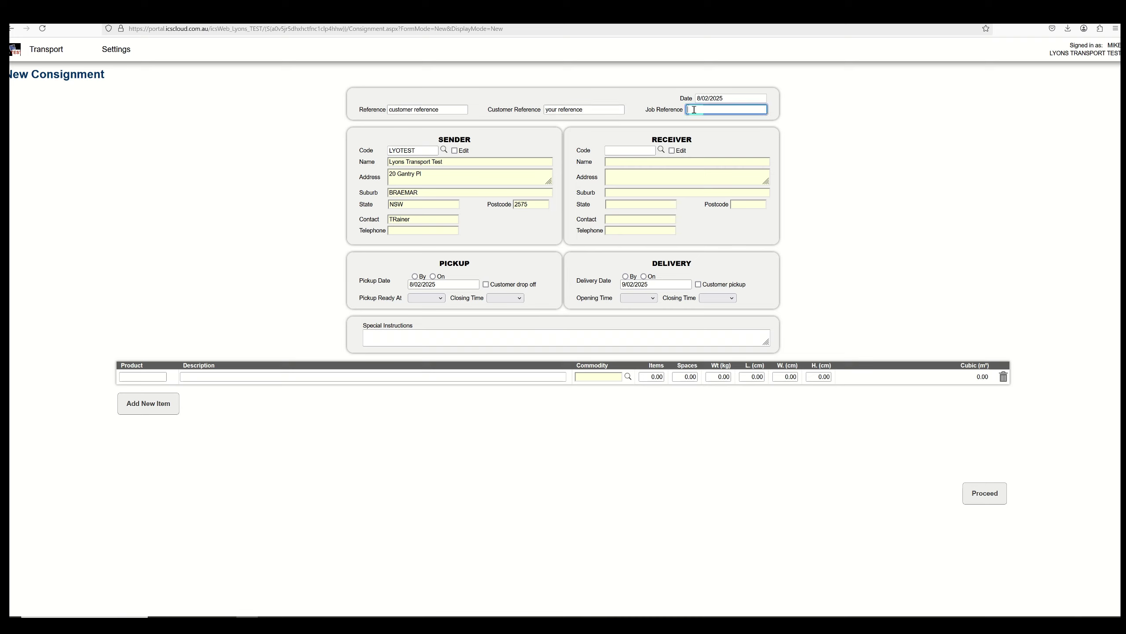
pyautogui.write('any')
pyautogui.click(727, 118)
# - Look up the saved addresses for the sender and choose the record with code LYOTEST
pyautogui.click(444, 150)
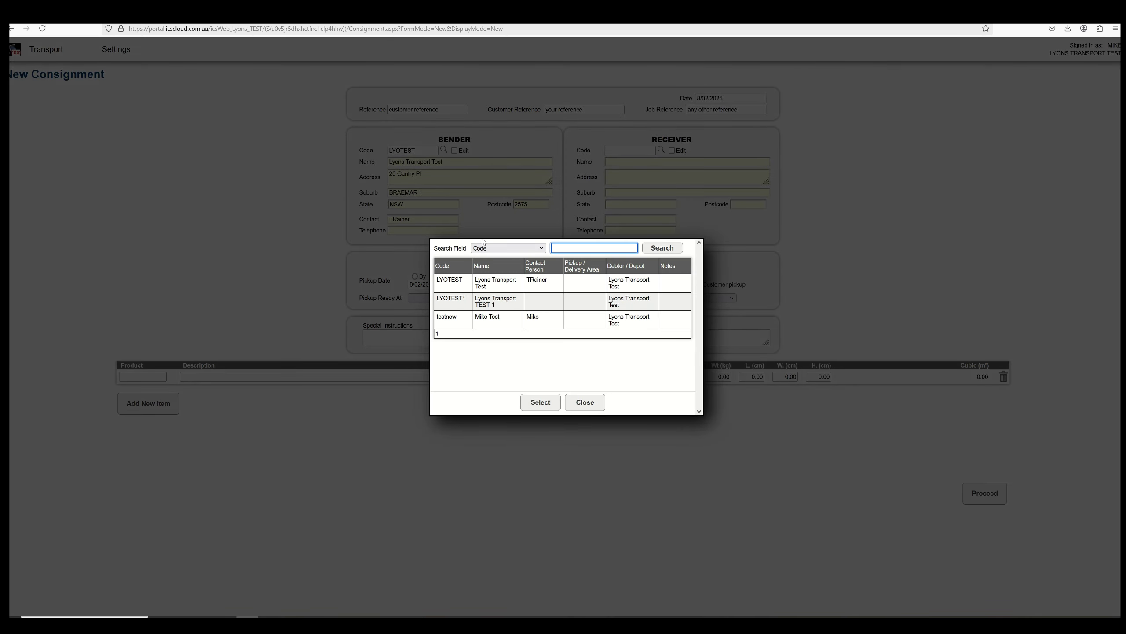
pyautogui.click(463, 280)
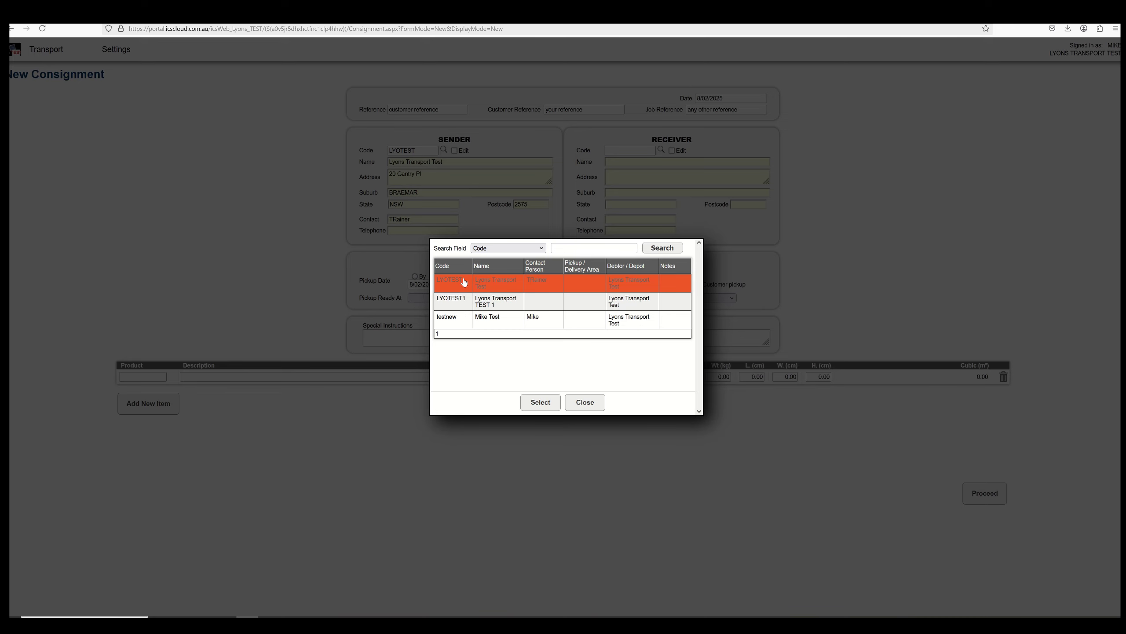
pyautogui.click(541, 401)
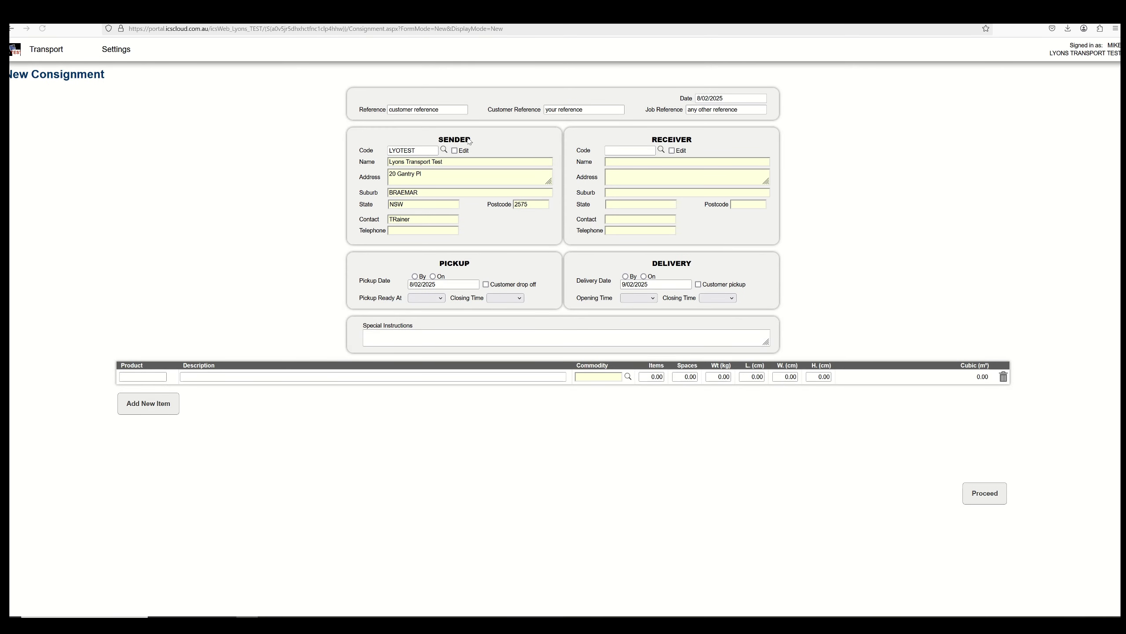
# - Enable editing of the sender details, set the suburb to CARSS PARK, NSW, and enter the sender's telephone number
pyautogui.click(455, 151)
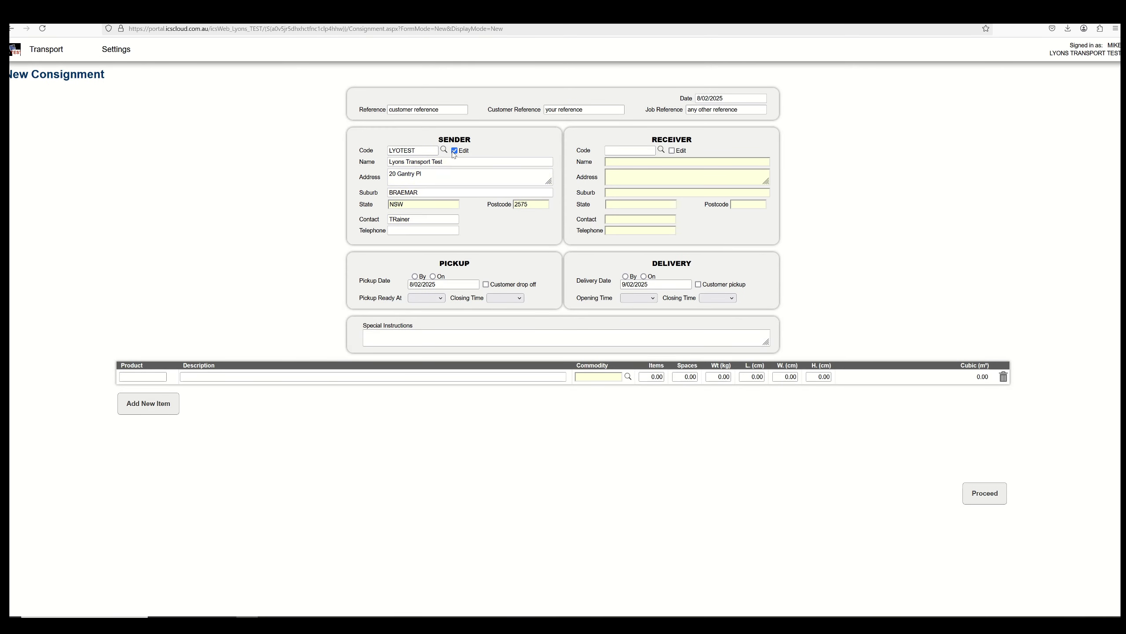
pyautogui.moveTo(419, 194); pyautogui.dragTo(370, 184)
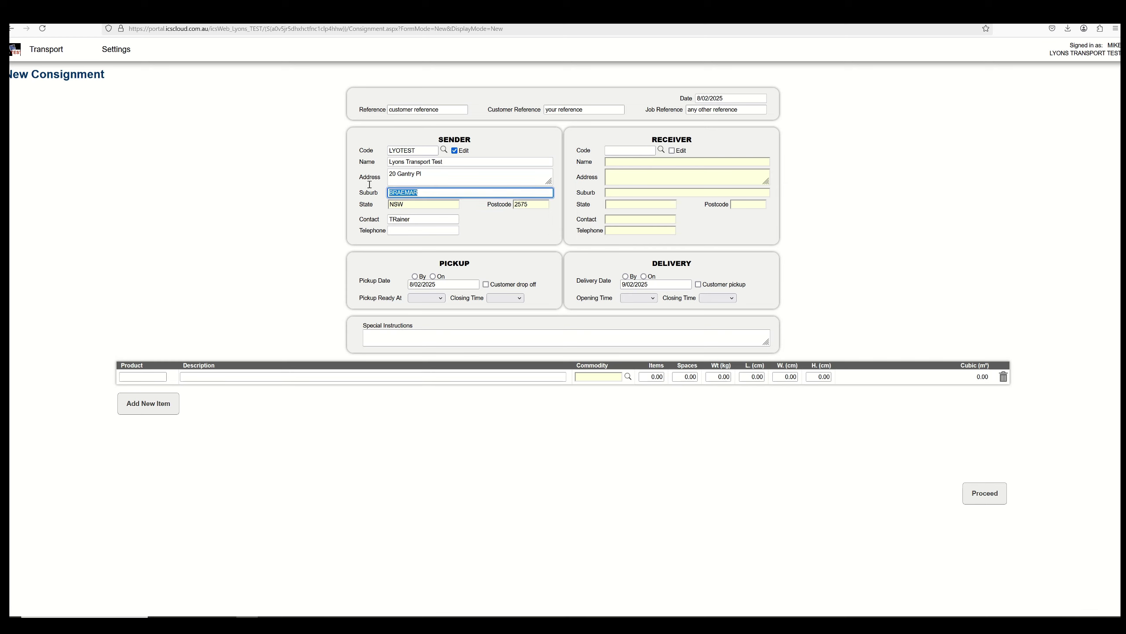
pyautogui.write('car')
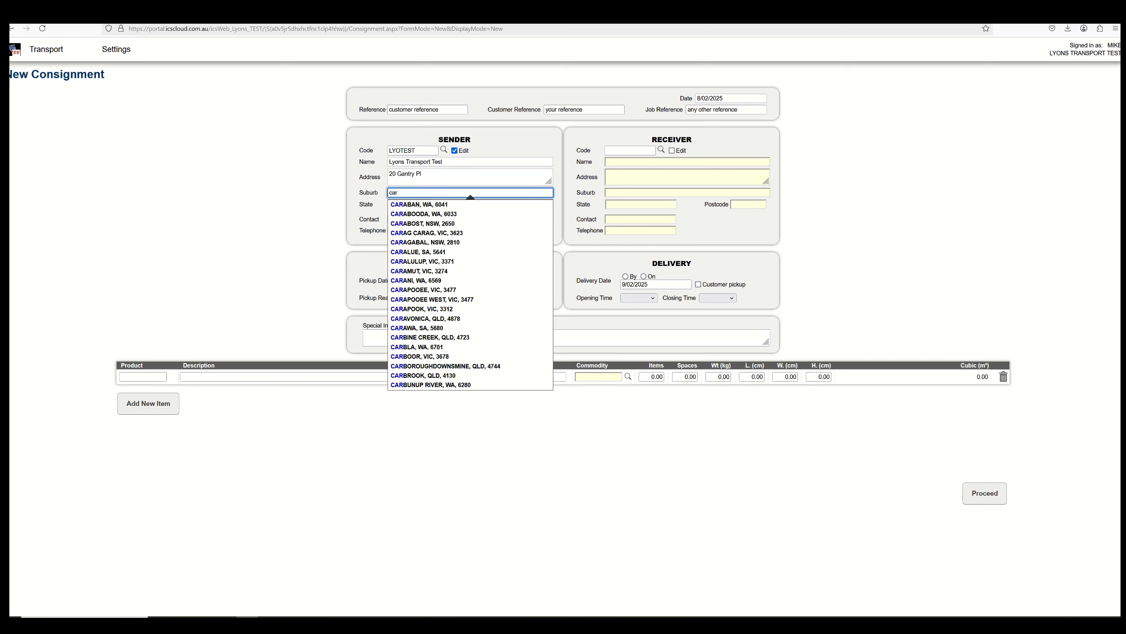
pyautogui.write('ss')
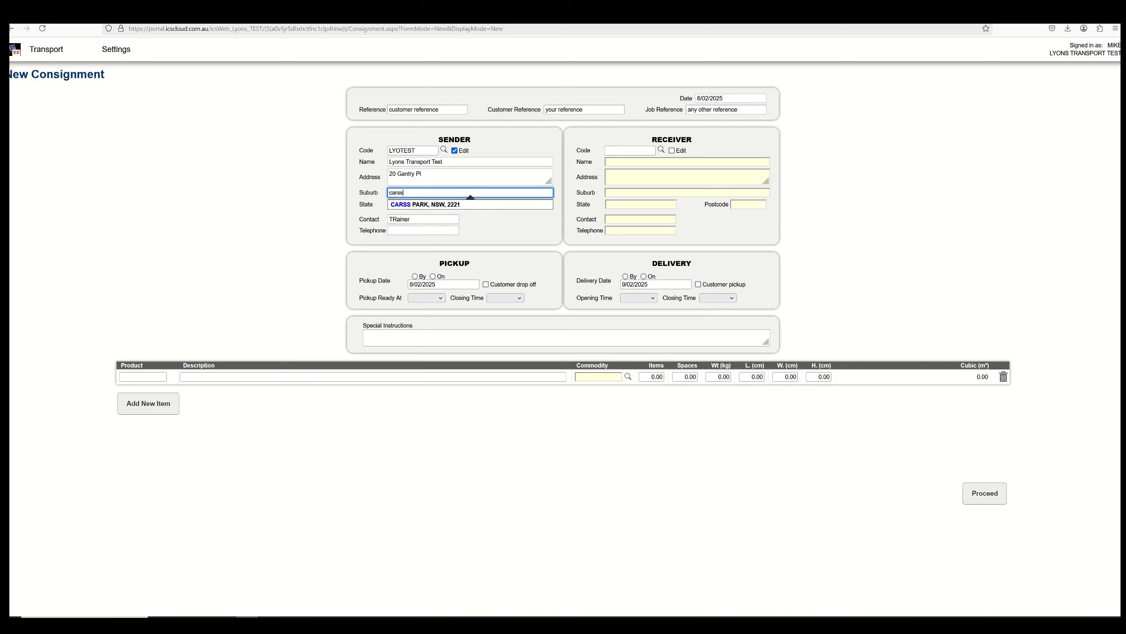
pyautogui.click(424, 205)
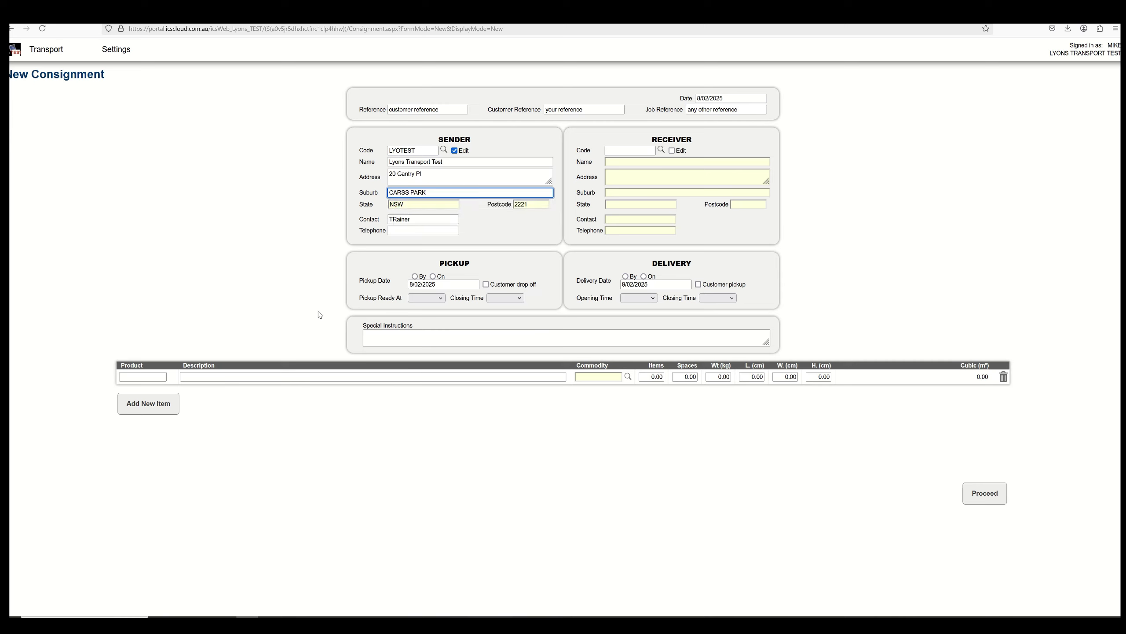
pyautogui.click(397, 231)
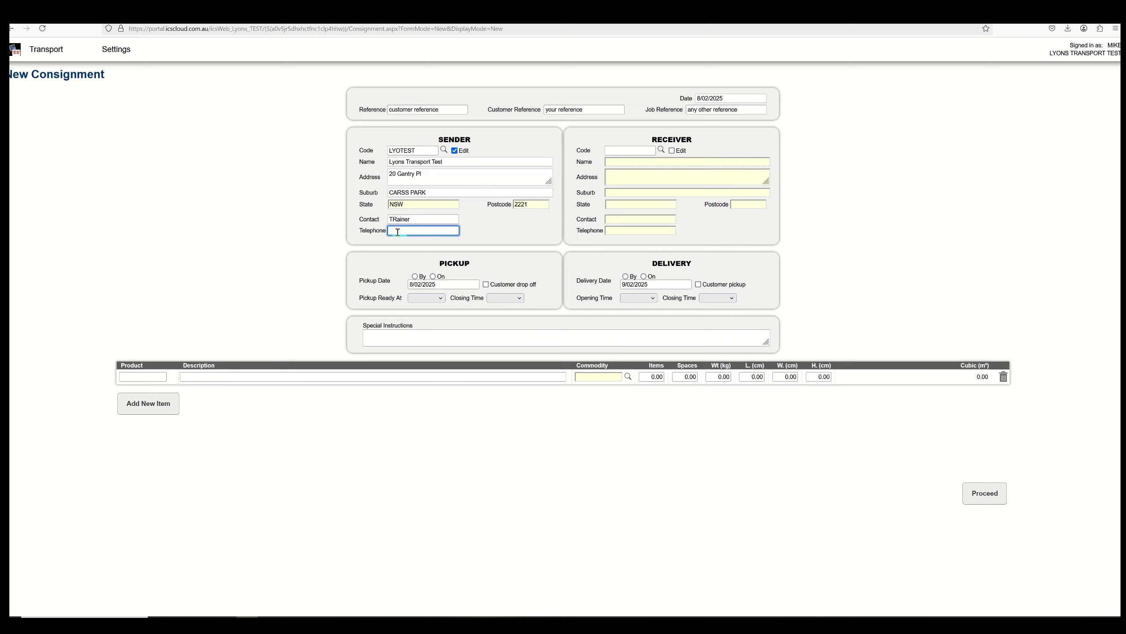
pyautogui.write('123')
pyautogui.click(406, 240)
# - Choose the saved address with code testnew as the receiver, leaving its details locked against editing
pyautogui.click(660, 150)
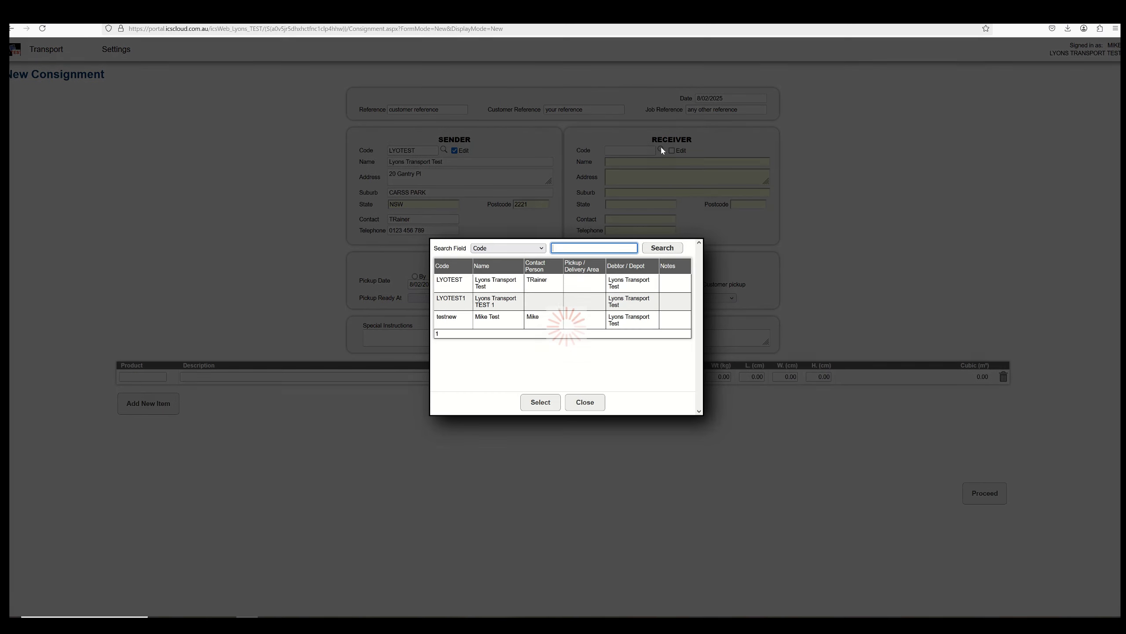
pyautogui.click(491, 323)
pyautogui.click(536, 402)
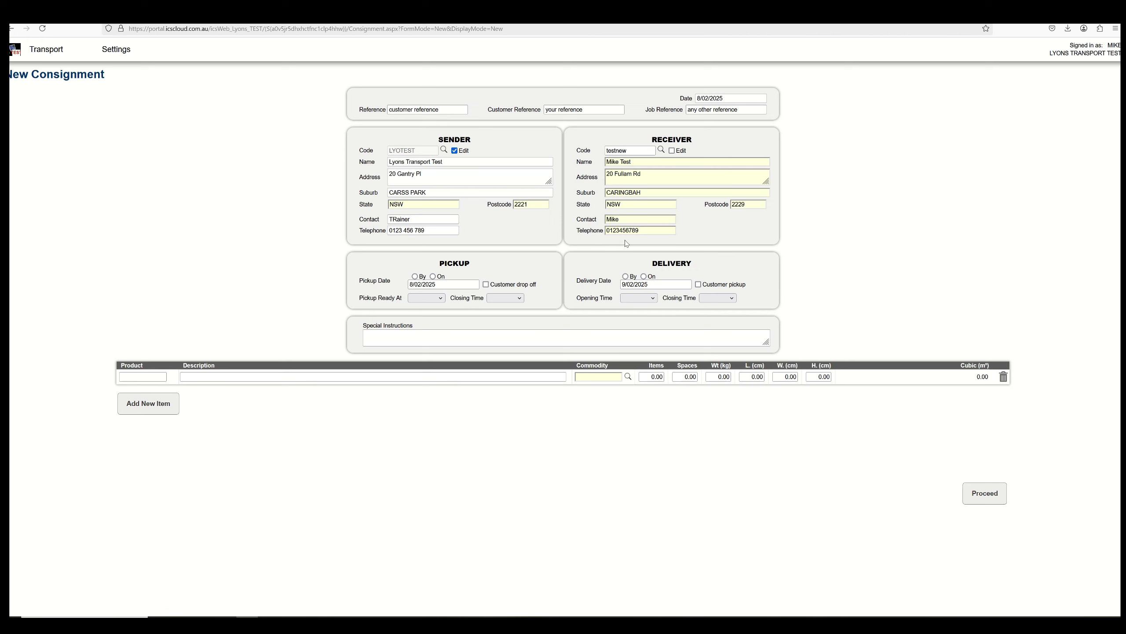
pyautogui.click(672, 151)
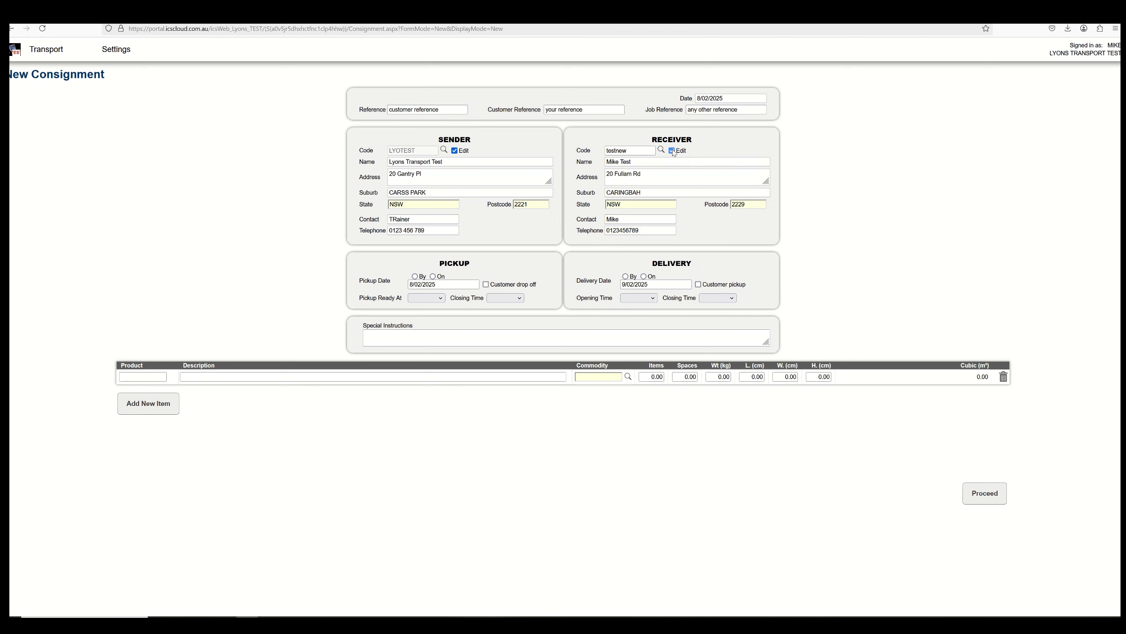
pyautogui.click(671, 151)
pyautogui.click(593, 345)
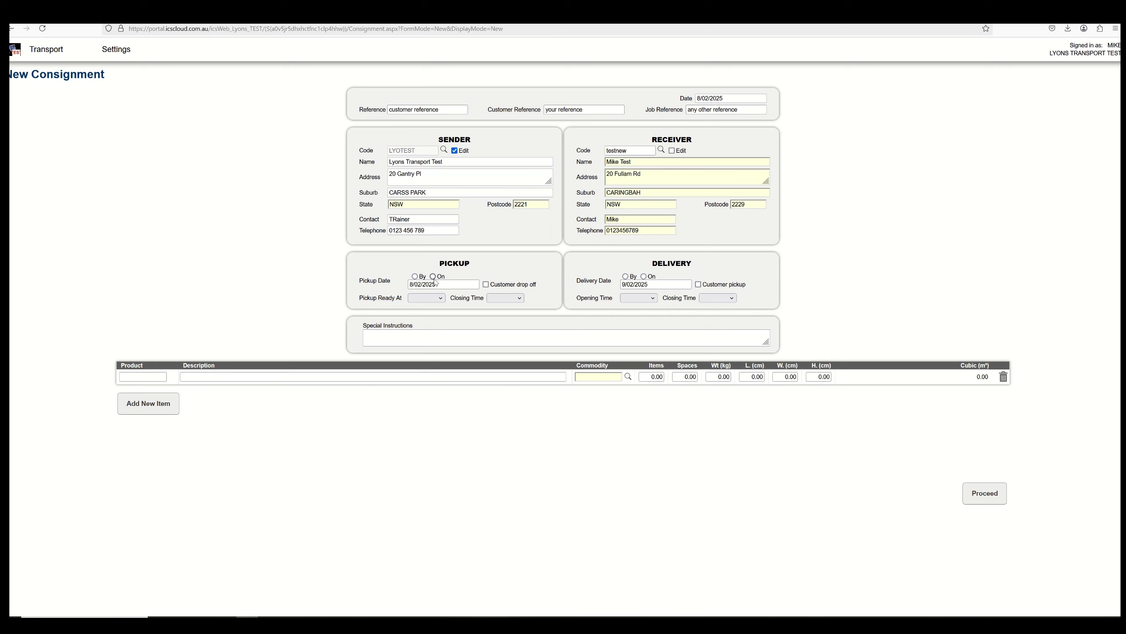
# - Schedule the pickup on 09/02/2025, ready at 7:00 AM with a closing time of 4:00 PM
pyautogui.click(434, 284)
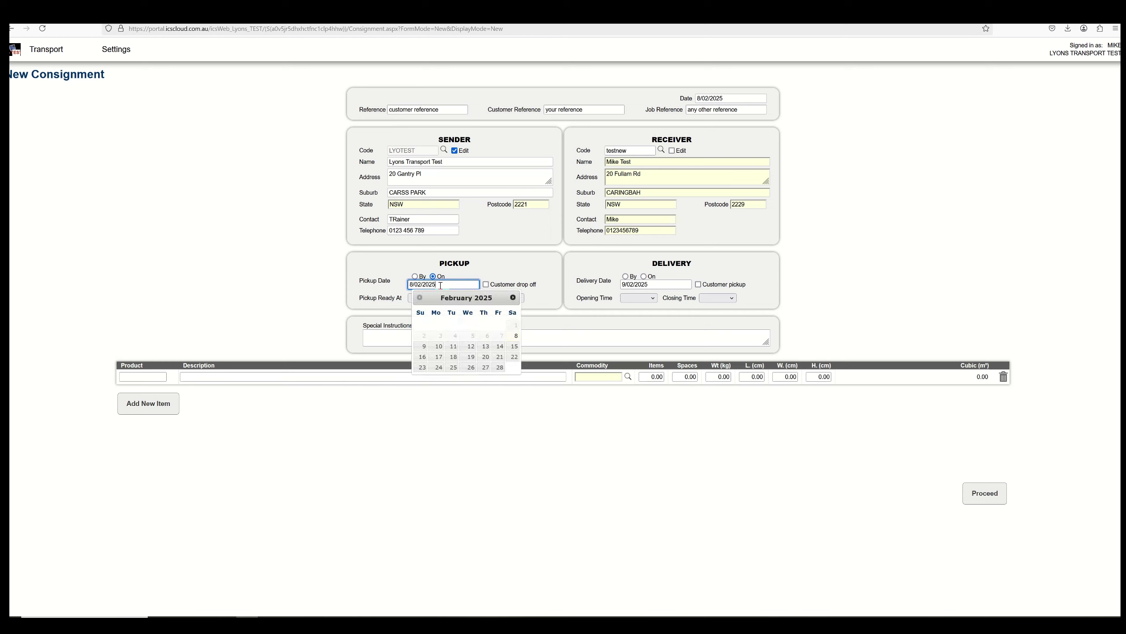
pyautogui.click(423, 346)
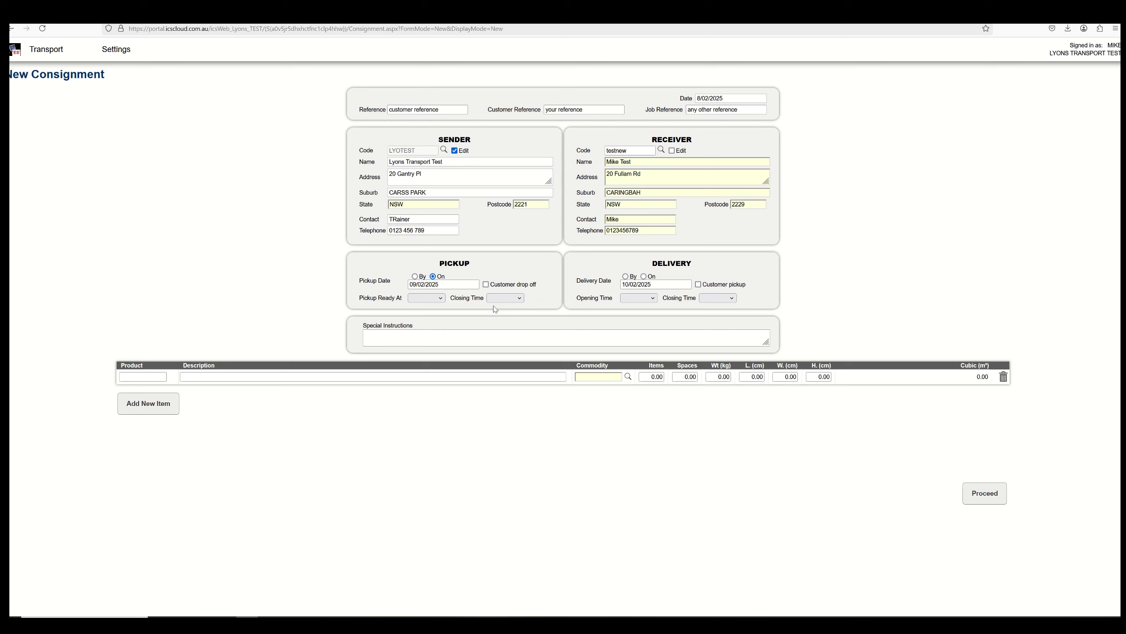
pyautogui.click(441, 297)
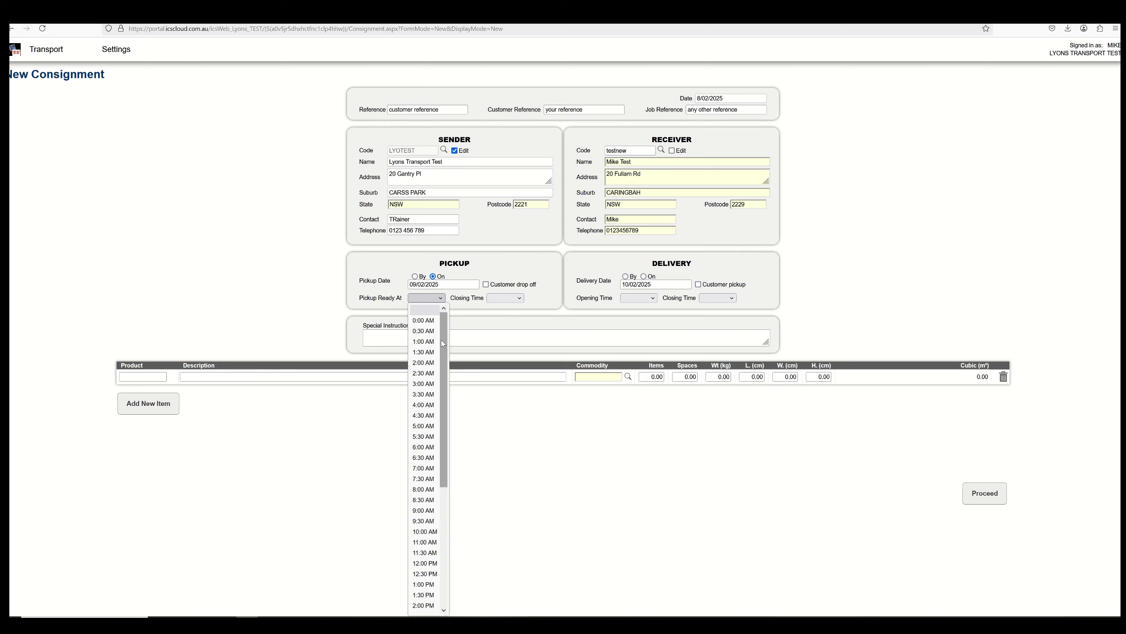
pyautogui.click(429, 468)
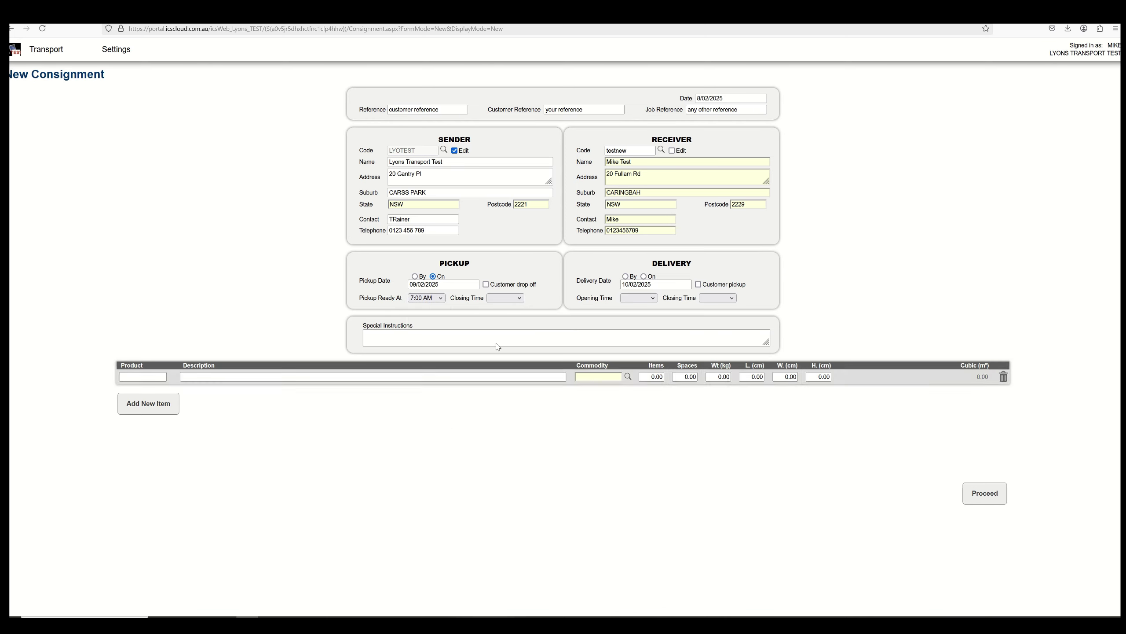
pyautogui.click(505, 298)
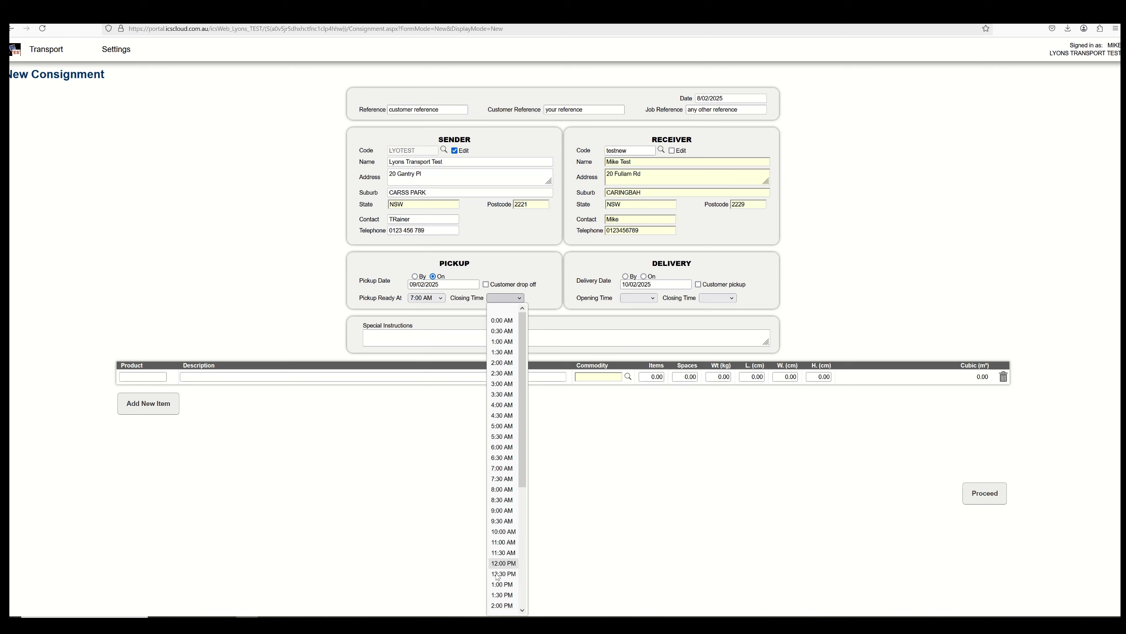
pyautogui.scroll(-5, 499, 568)
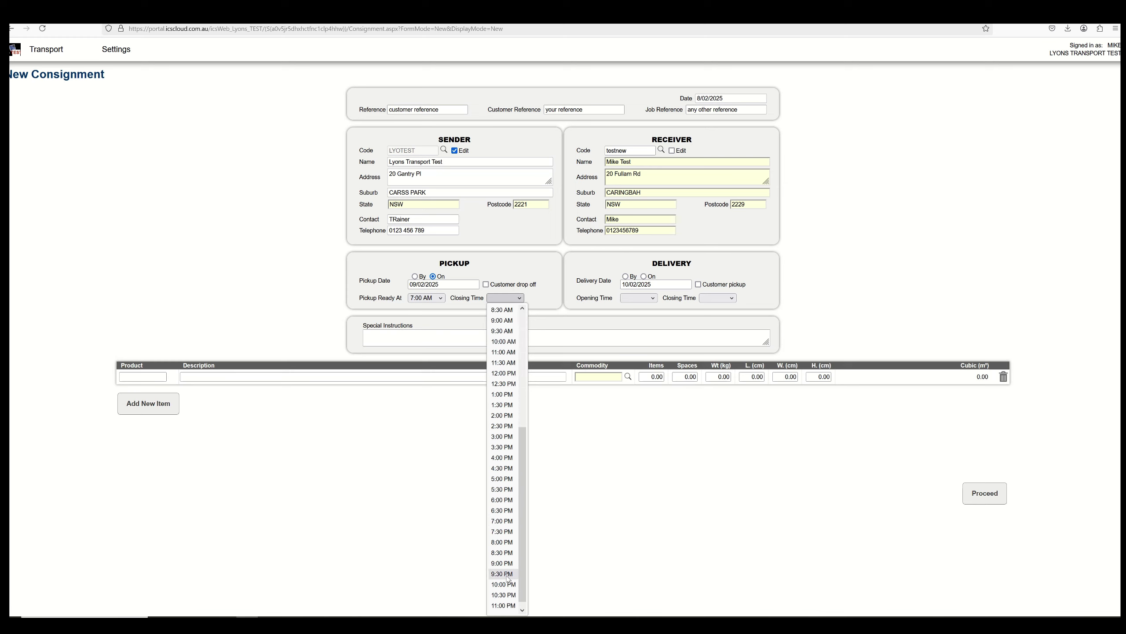
pyautogui.click(514, 458)
# - Schedule the delivery by 12/02/2025 with an opening time of 6:30 AM and a closing time of 12:00 PM
pyautogui.click(626, 277)
pyautogui.click(660, 285)
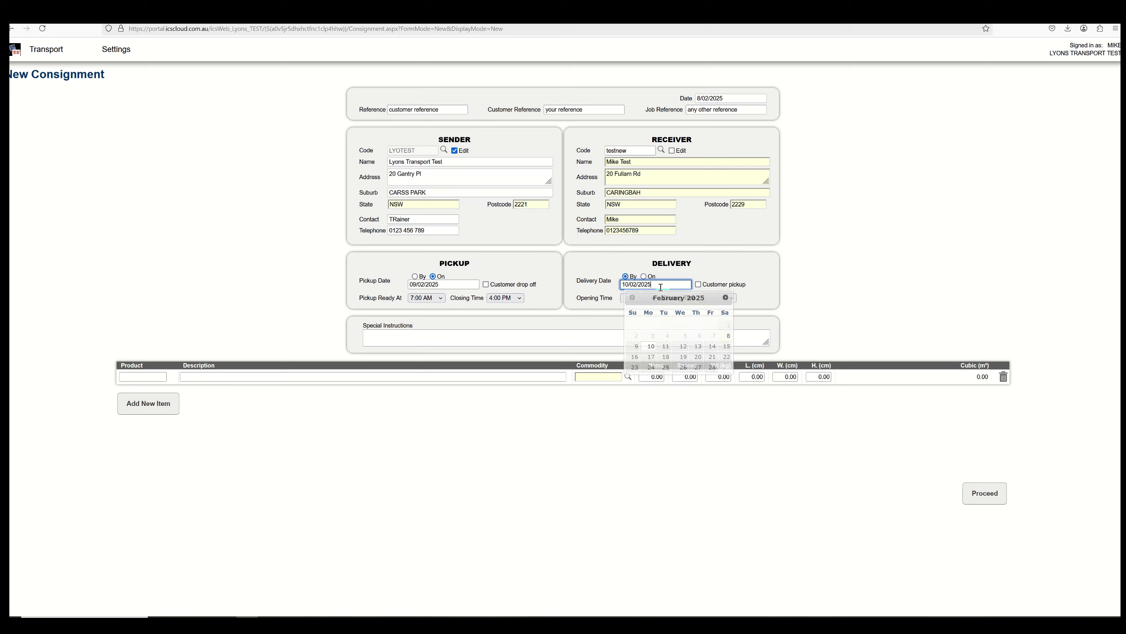
pyautogui.click(681, 349)
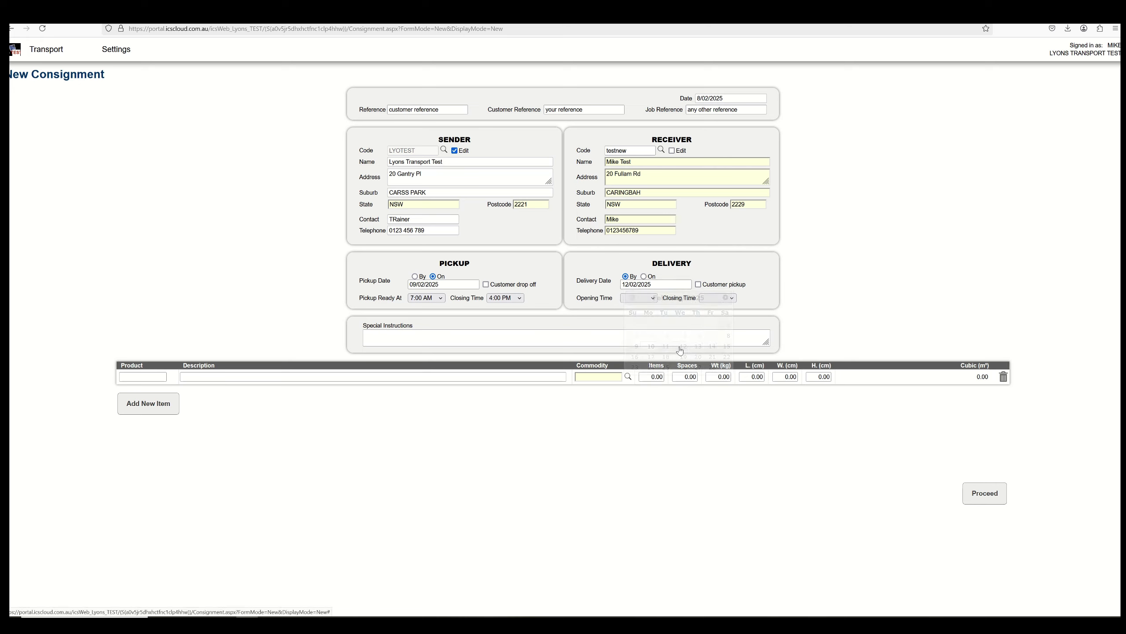
pyautogui.click(645, 298)
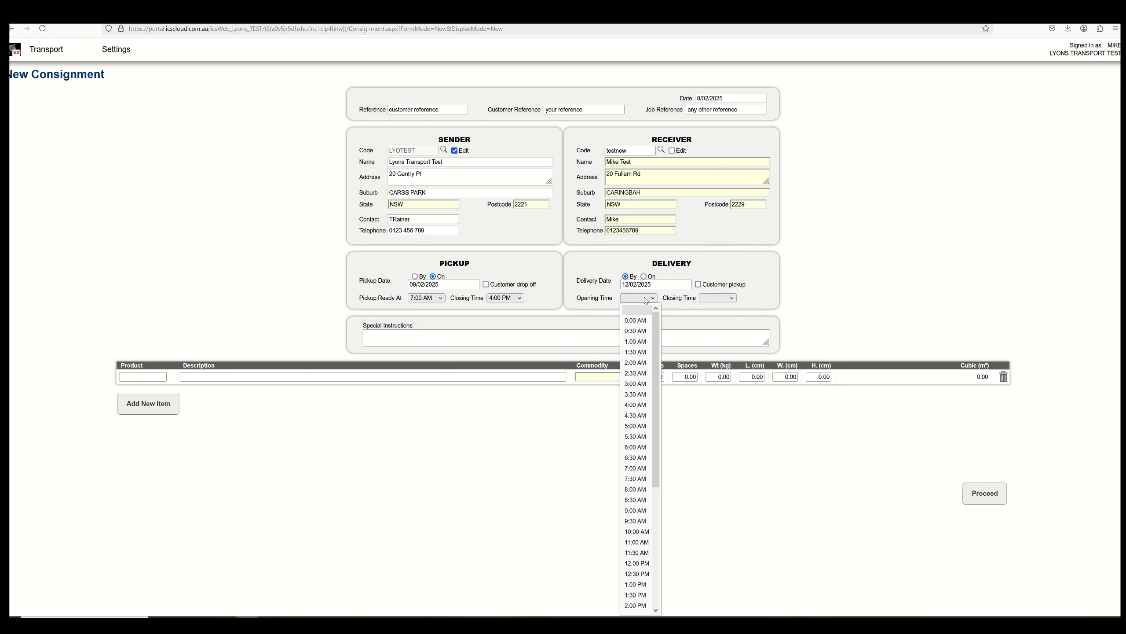
pyautogui.click(638, 457)
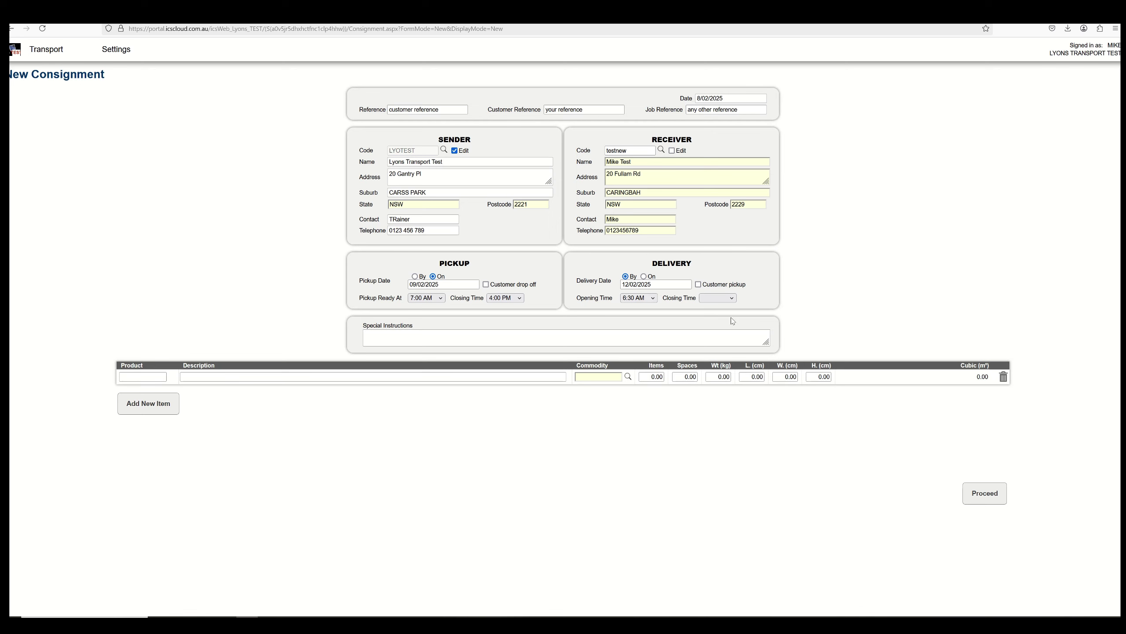
pyautogui.click(730, 298)
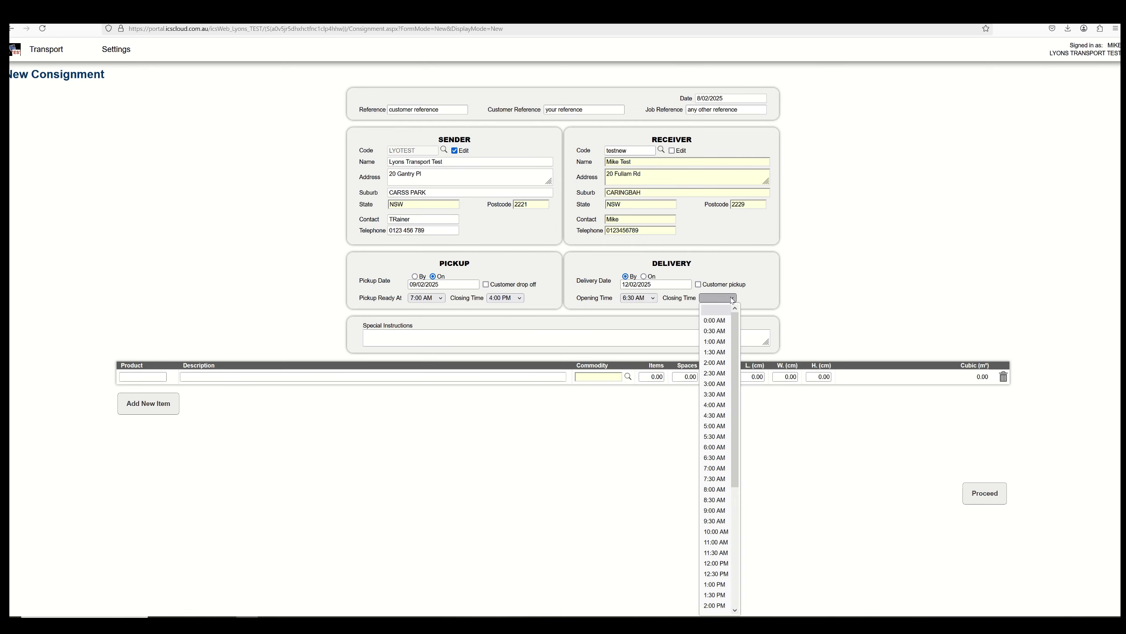
pyautogui.click(704, 566)
# - Enter the special instructions "This will print on the consignment note & labels"
pyautogui.click(381, 337)
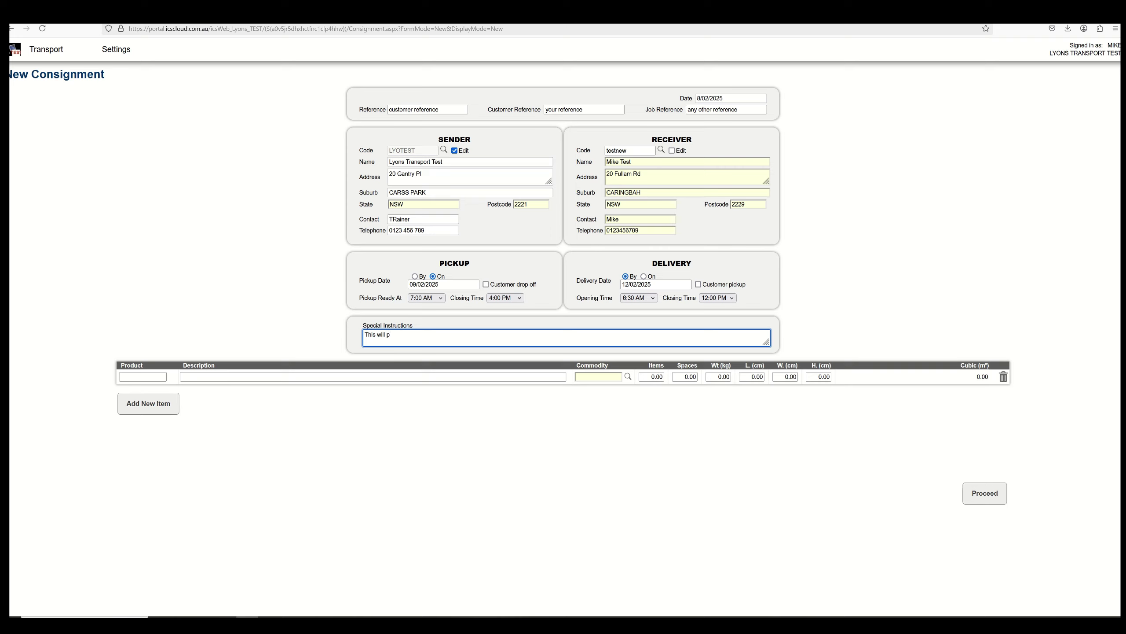
pyautogui.write('on the consign')
pyautogui.write('bels')
# - Enter the first item's product as "not required" and its description as "Pallet of Mixed Goods"
pyautogui.click(126, 376)
pyautogui.write('not')
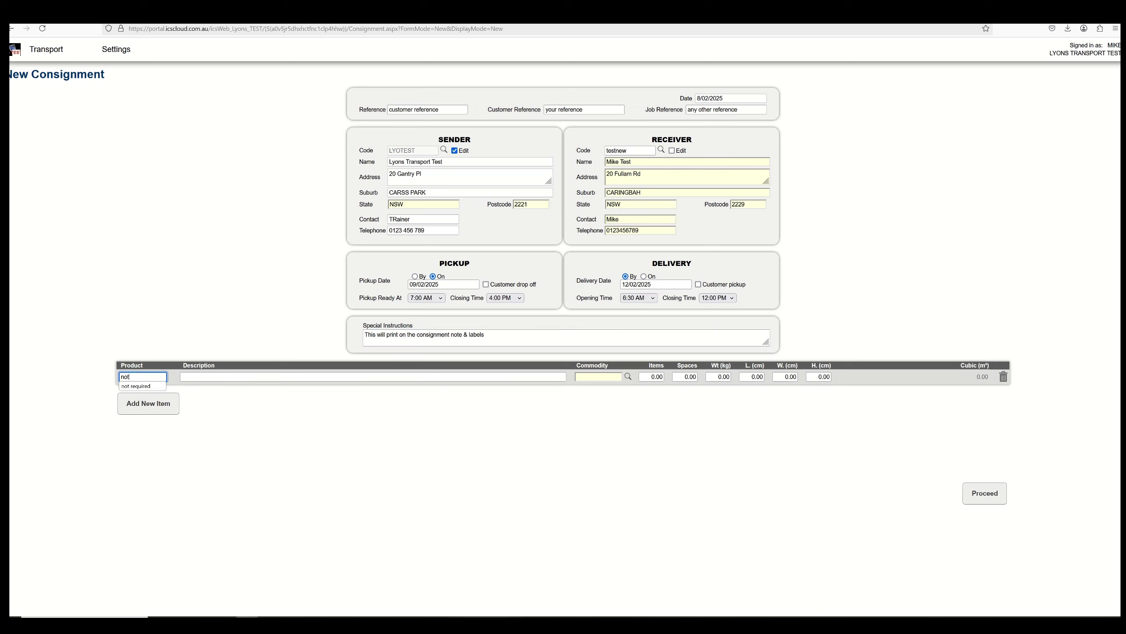
pyautogui.write(' required')
pyautogui.click(142, 386)
pyautogui.click(192, 375)
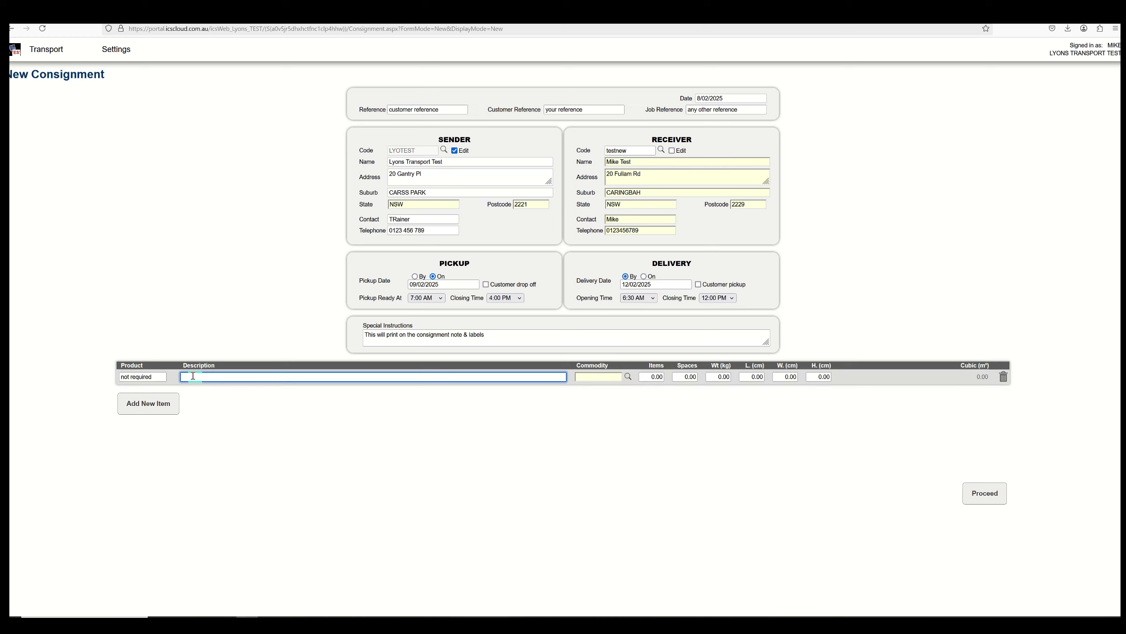
pyautogui.write('Pal')
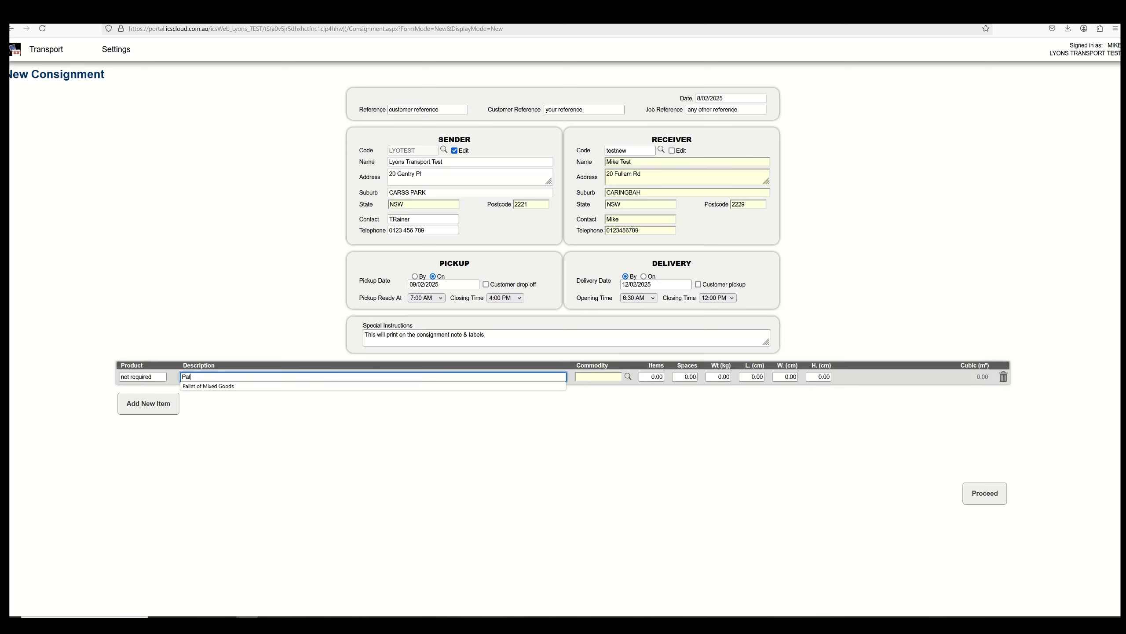
pyautogui.click(227, 386)
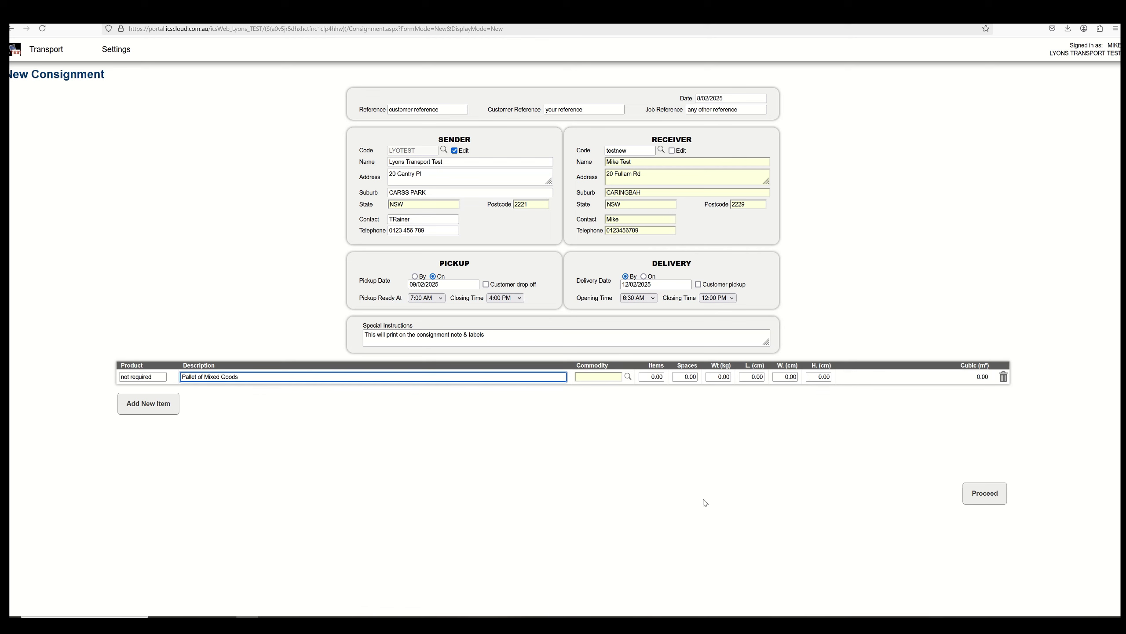
# - Choose PLT as the commodity for the Pallet of Mixed Goods item
pyautogui.click(584, 380)
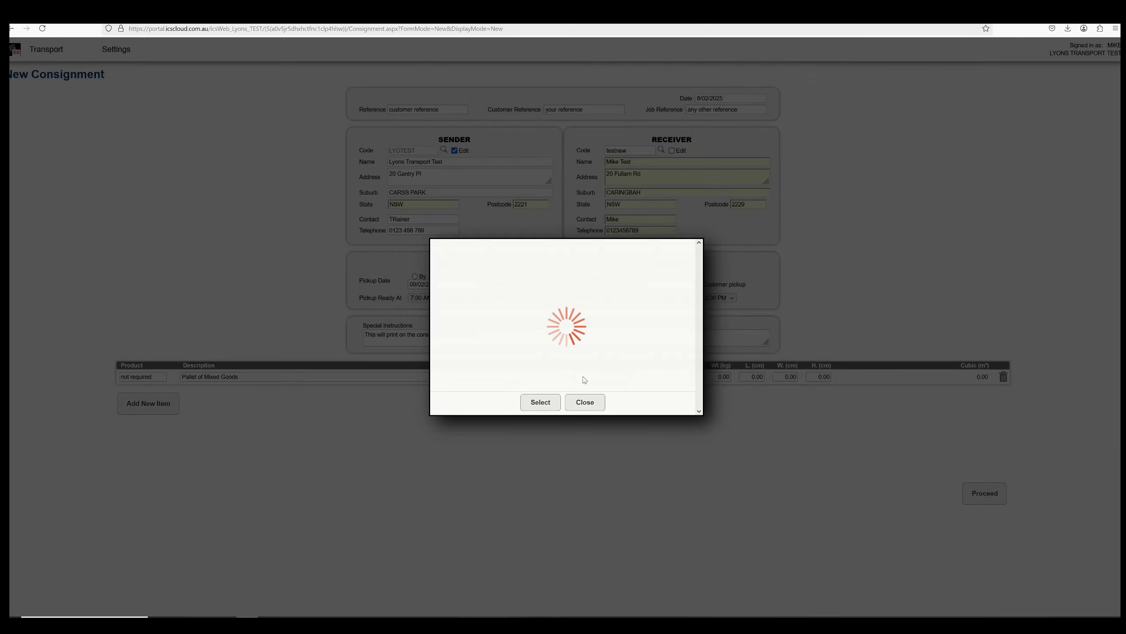
pyautogui.click(473, 290)
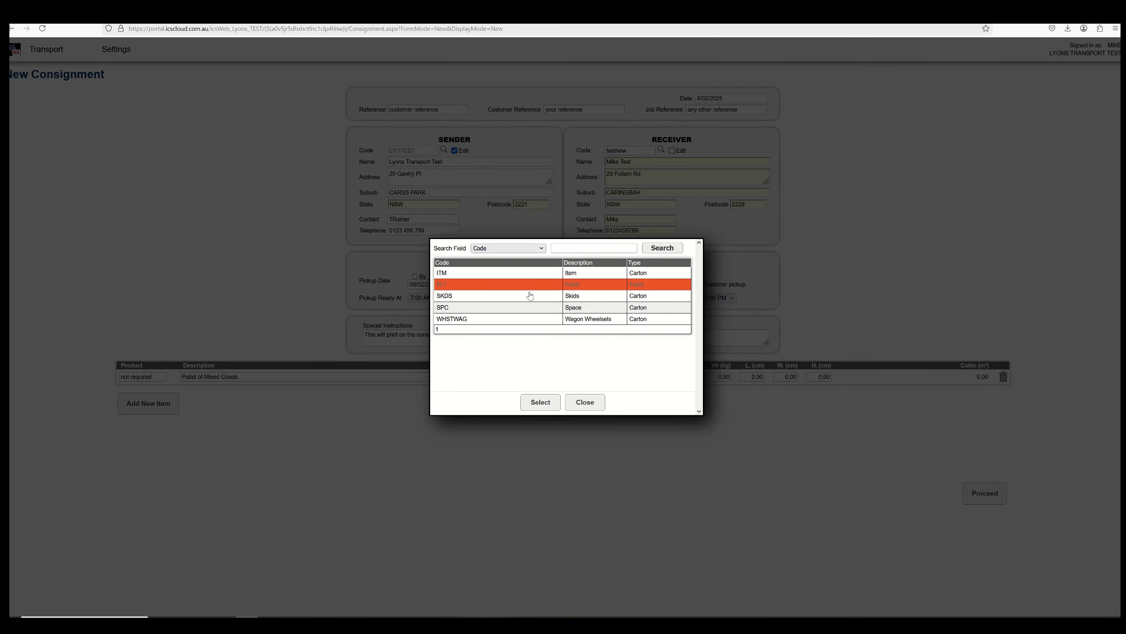
pyautogui.click(539, 402)
# - Set the first item line to 1 item, 2 spaces, 500 kg, 120 cm length, 120 cm width and 240 cm height
pyautogui.click(653, 376)
pyautogui.write('1')
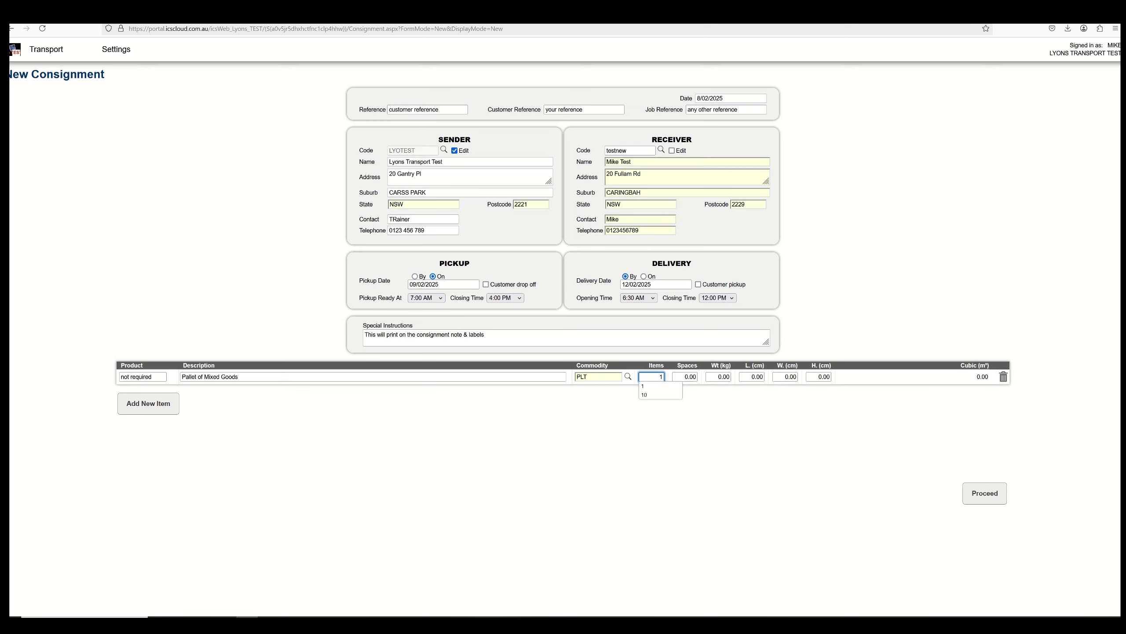
pyautogui.click(691, 377)
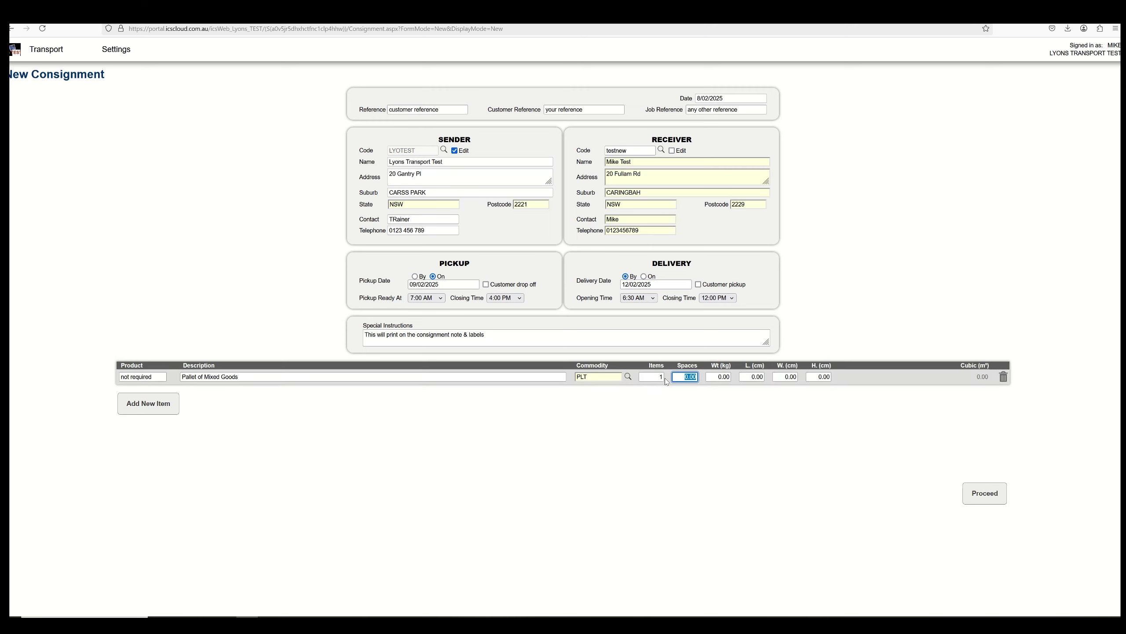
pyautogui.write('2')
pyautogui.press('Tab')
pyautogui.write('500')
pyautogui.press('Tab')
pyautogui.write('120')
pyautogui.press('Tab')
pyautogui.write('120')
pyautogui.press('Tab')
pyautogui.write('240')
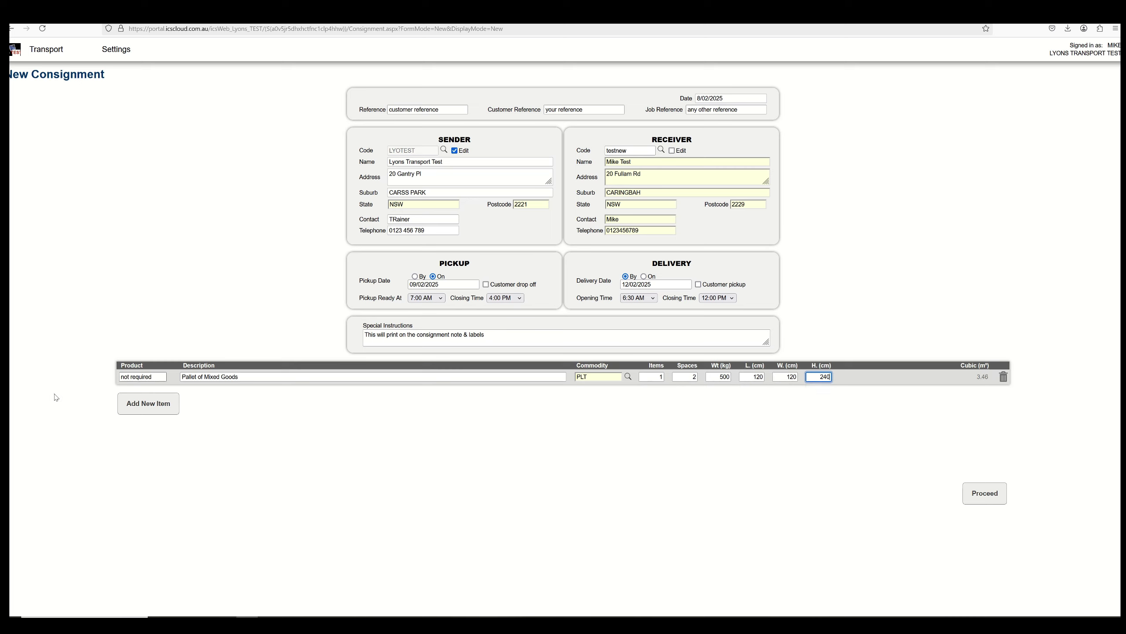
# - Add a second item line with the description "pallet" and the commodity PLT
pyautogui.click(151, 416)
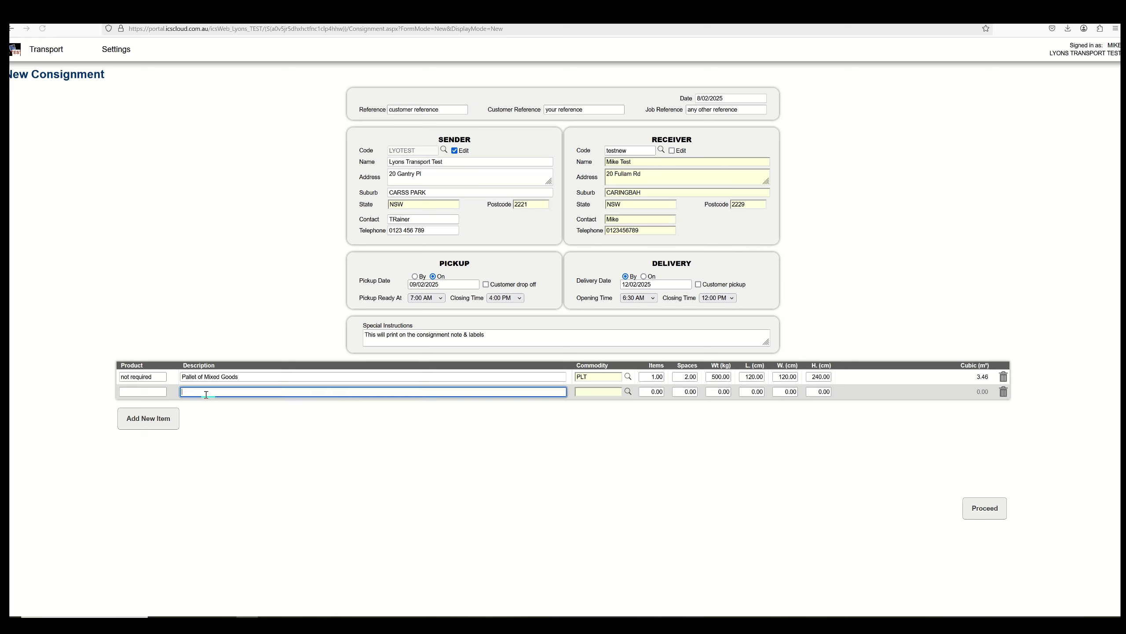
pyautogui.write('Pal')
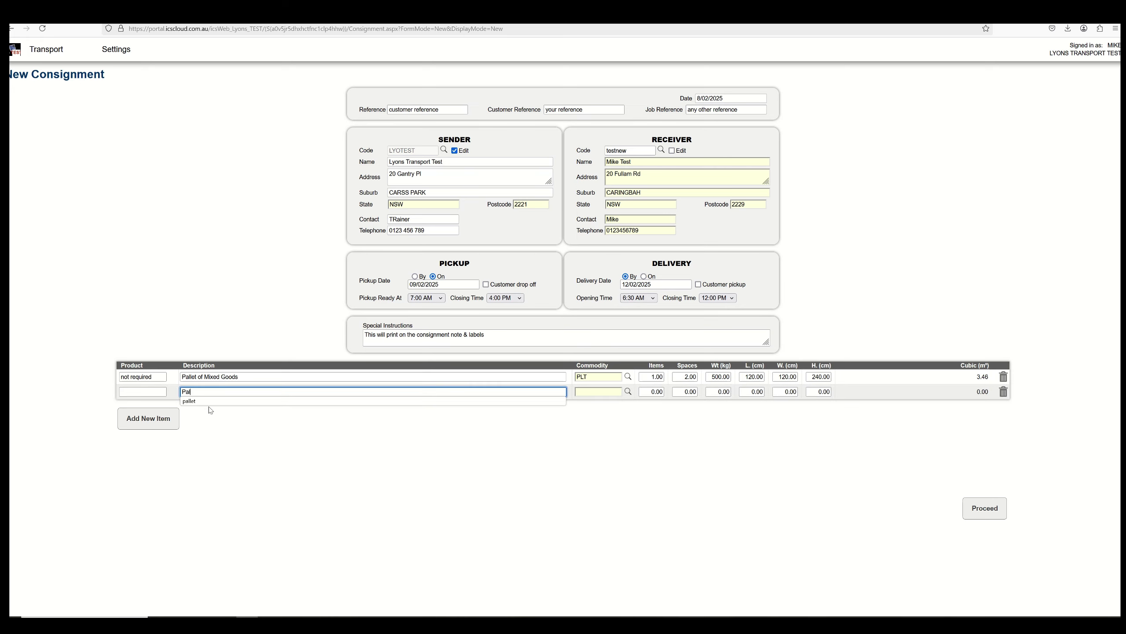
pyautogui.click(209, 402)
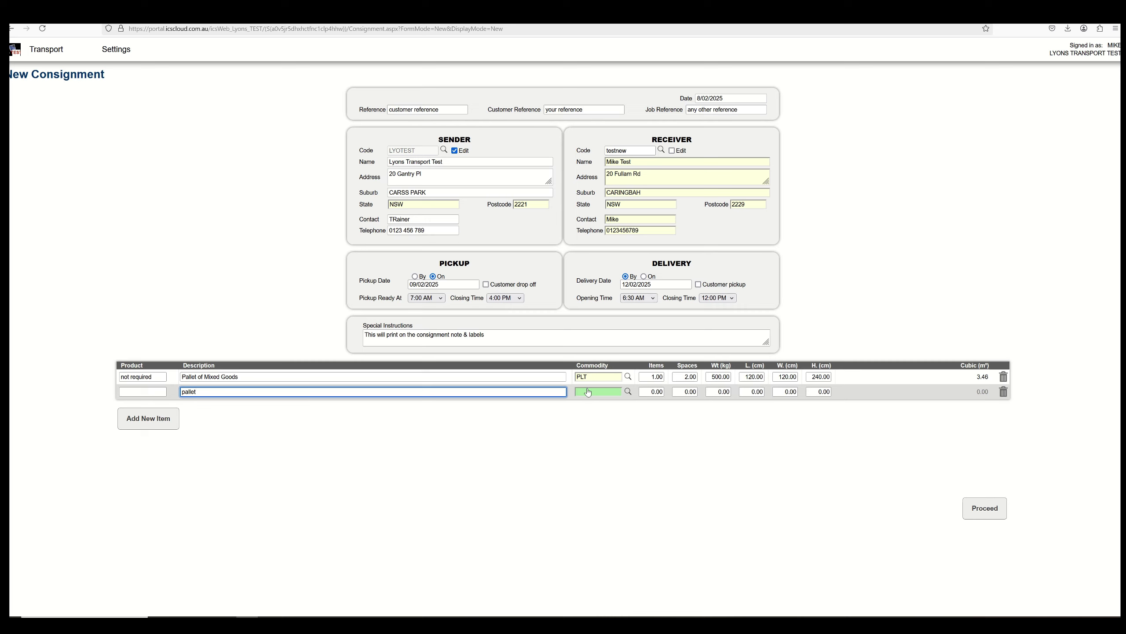
pyautogui.click(607, 392)
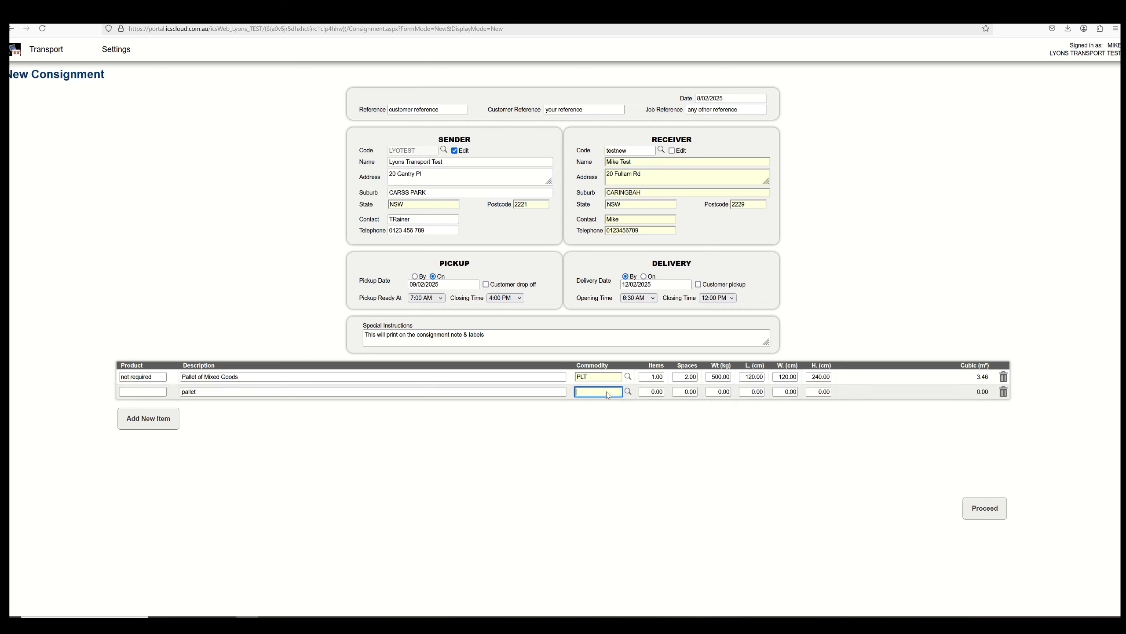
pyautogui.click(585, 402)
pyautogui.click(610, 392)
pyautogui.click(497, 286)
pyautogui.doubleClick(498, 288)
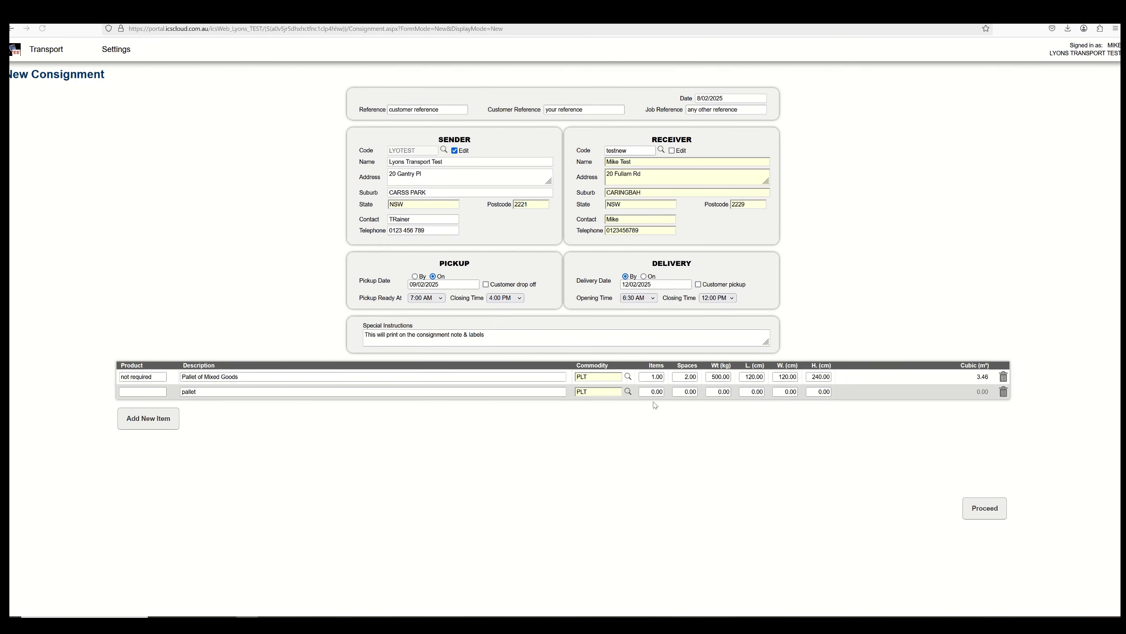
# - Set the second item line to 2 items, 1 space, 250 kg and 120 × 120 × 240 cm, and submit the consignment
pyautogui.write('2')
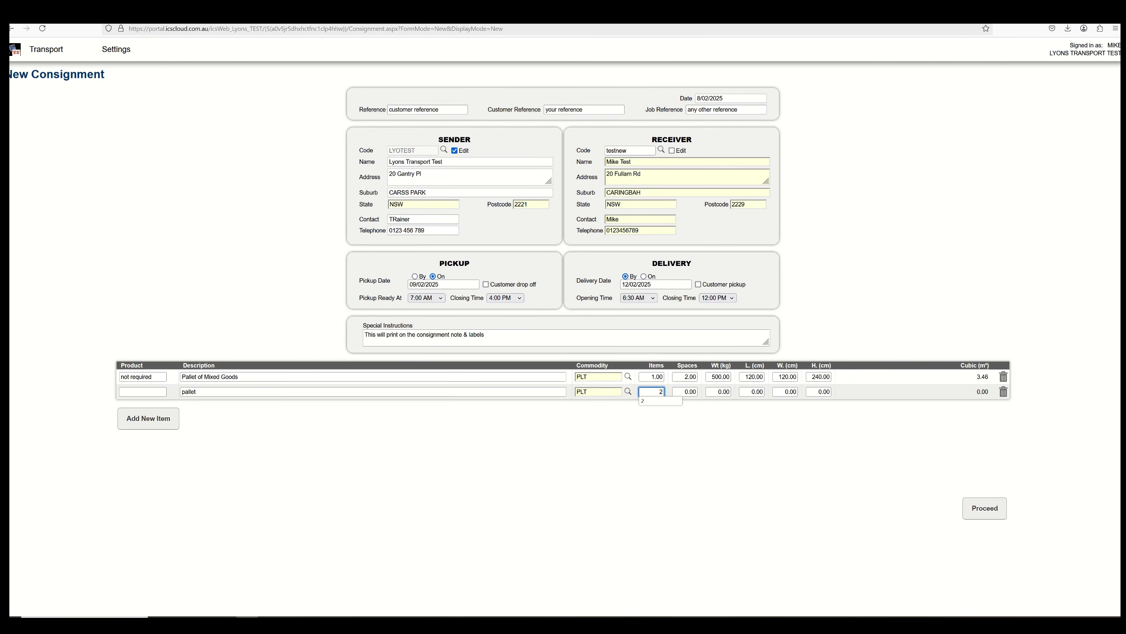
pyautogui.press('Tab')
pyautogui.write('1')
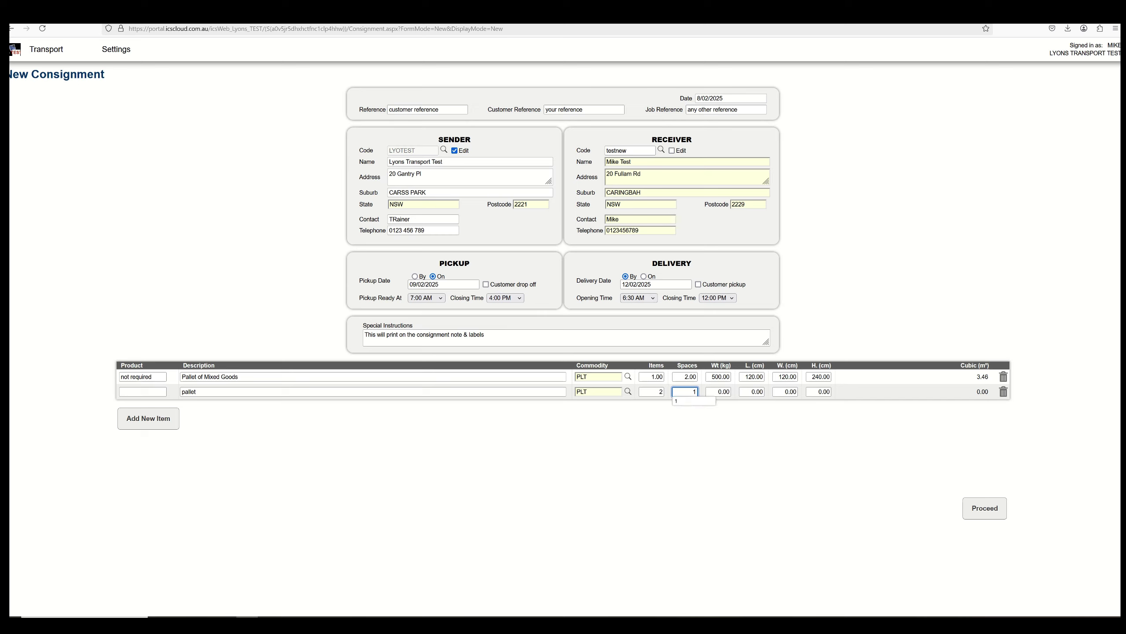
pyautogui.press('Tab')
pyautogui.write('2')
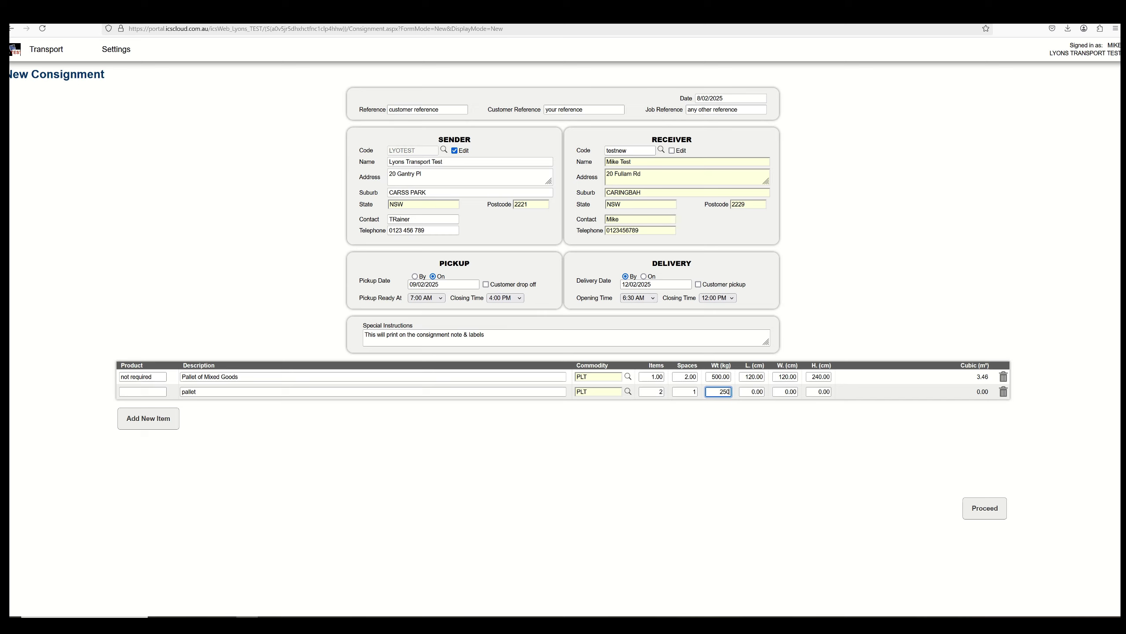
pyautogui.press('Tab')
pyautogui.write('120')
pyautogui.press('Tab')
pyautogui.write('120')
pyautogui.press('Tab')
pyautogui.write('240')
pyautogui.click(984, 508)
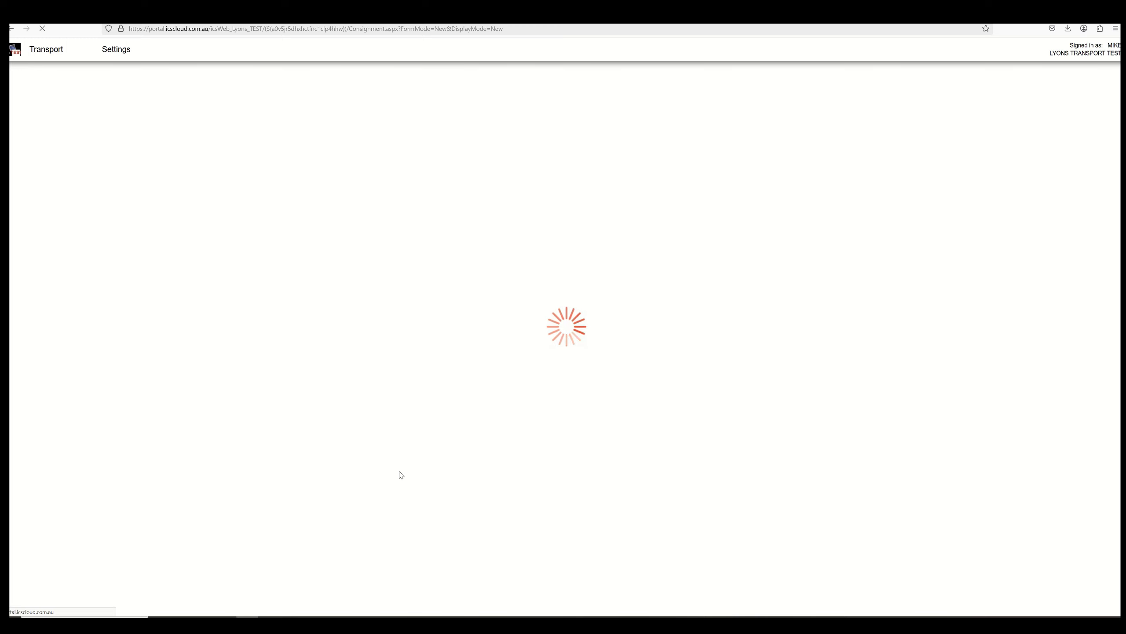
# - Open the printable consignment note and look through its copies
pyautogui.click(474, 163)
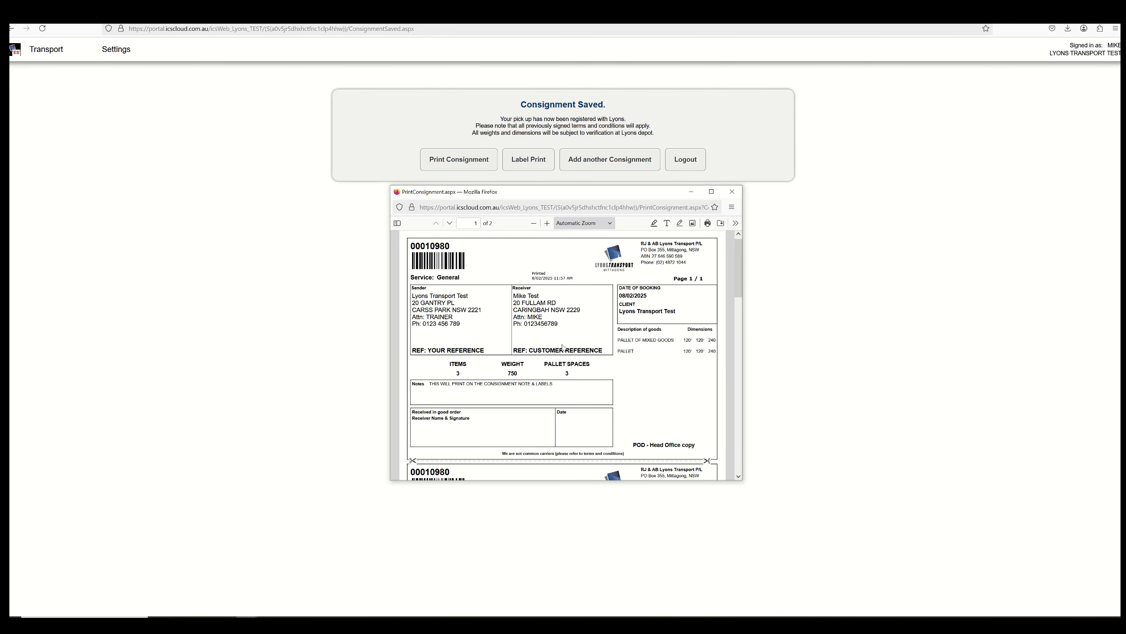
pyautogui.scroll(-3, 562, 347)
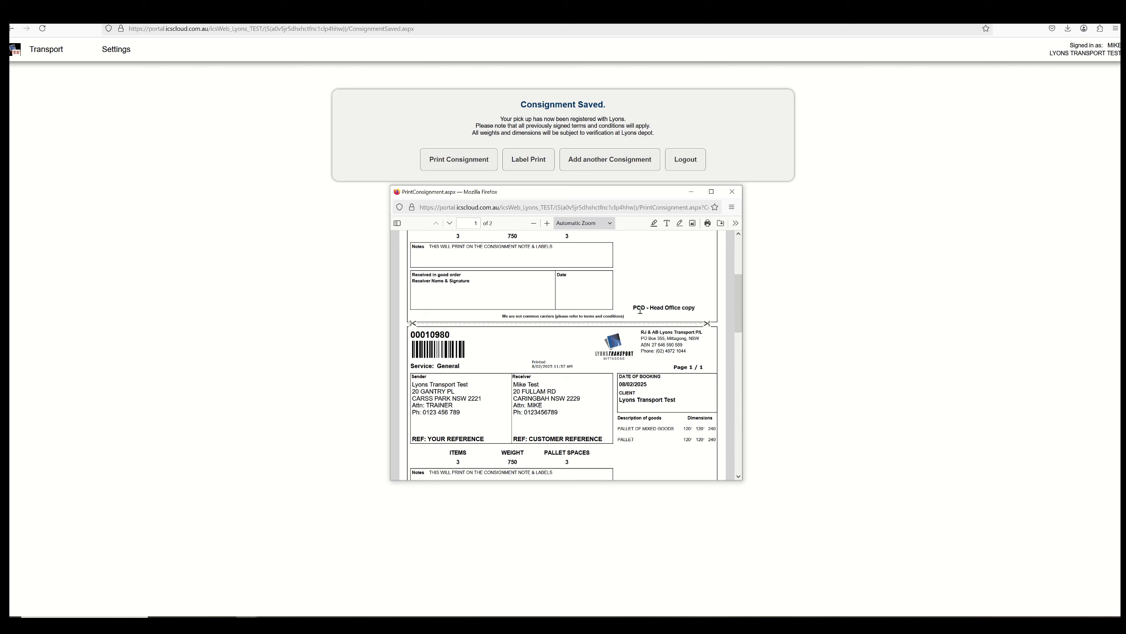
pyautogui.scroll(-10, 640, 310)
pyautogui.scroll(15, 636, 326)
# - Check the print settings and destination for the consignment note, and close it without printing
pyautogui.click(708, 223)
pyautogui.click(673, 253)
pyautogui.click(673, 253)
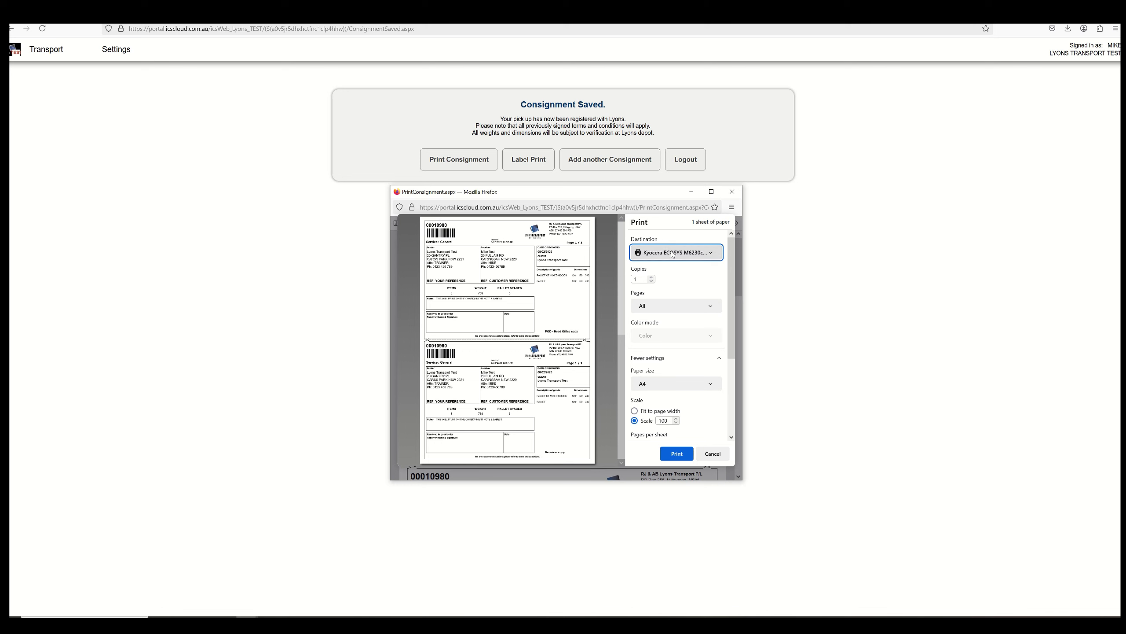
pyautogui.click(713, 454)
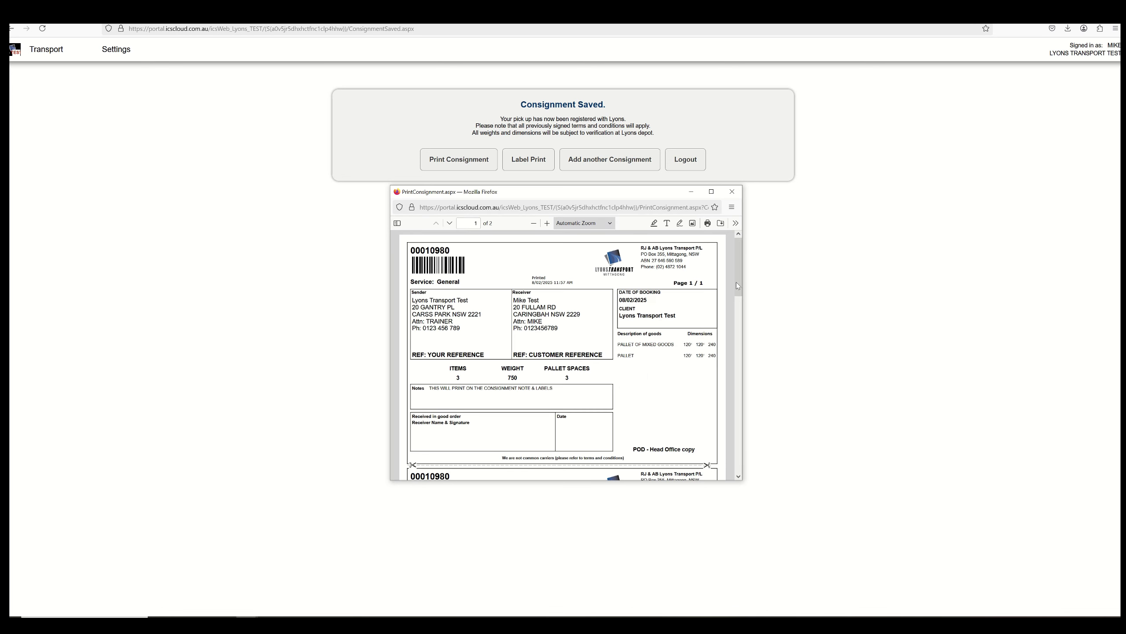
pyautogui.click(733, 191)
# - Open the printable consignment labels and look through the label for each item
pyautogui.click(549, 164)
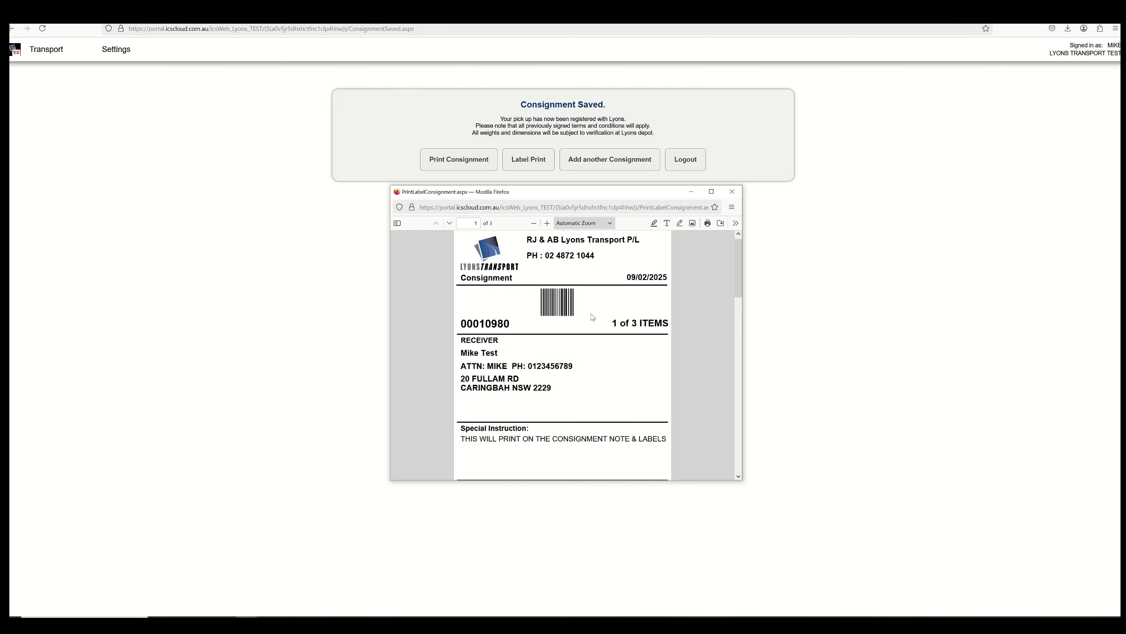
pyautogui.scroll(-8, 594, 317)
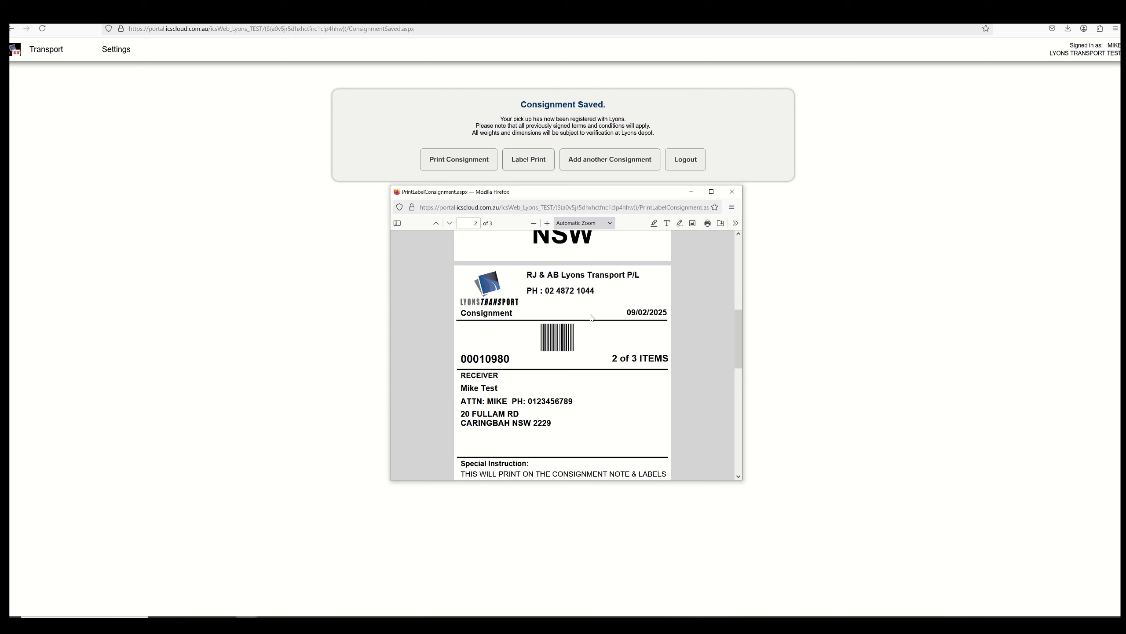
pyautogui.scroll(-8, 591, 317)
pyautogui.scroll(-3, 591, 316)
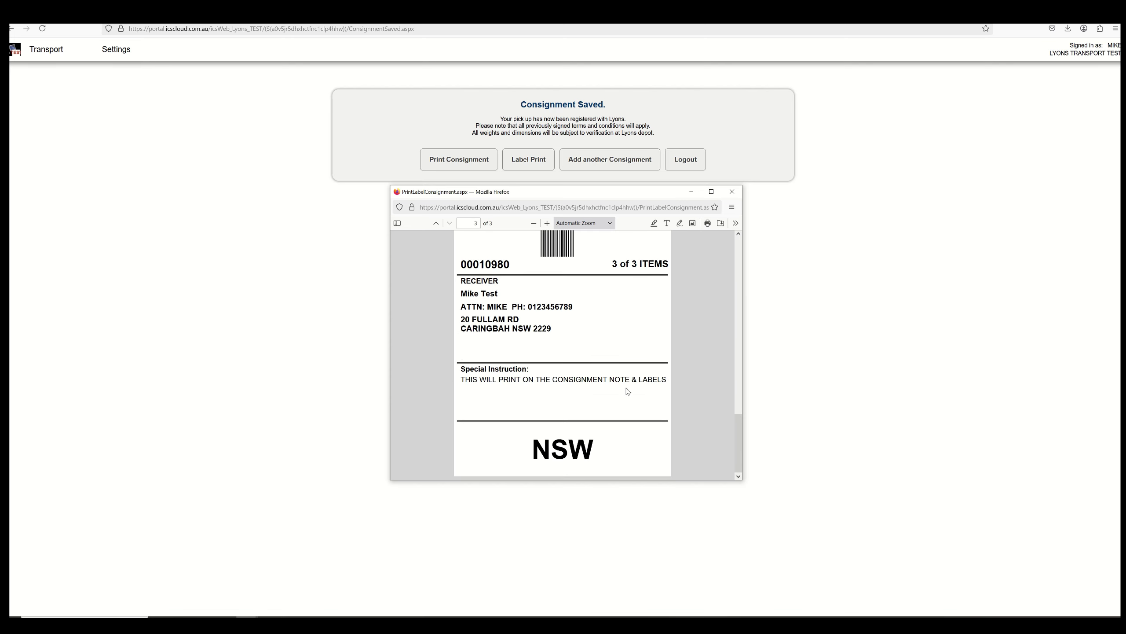
# - View the available print destinations for the labels and cancel without printing
pyautogui.click(708, 224)
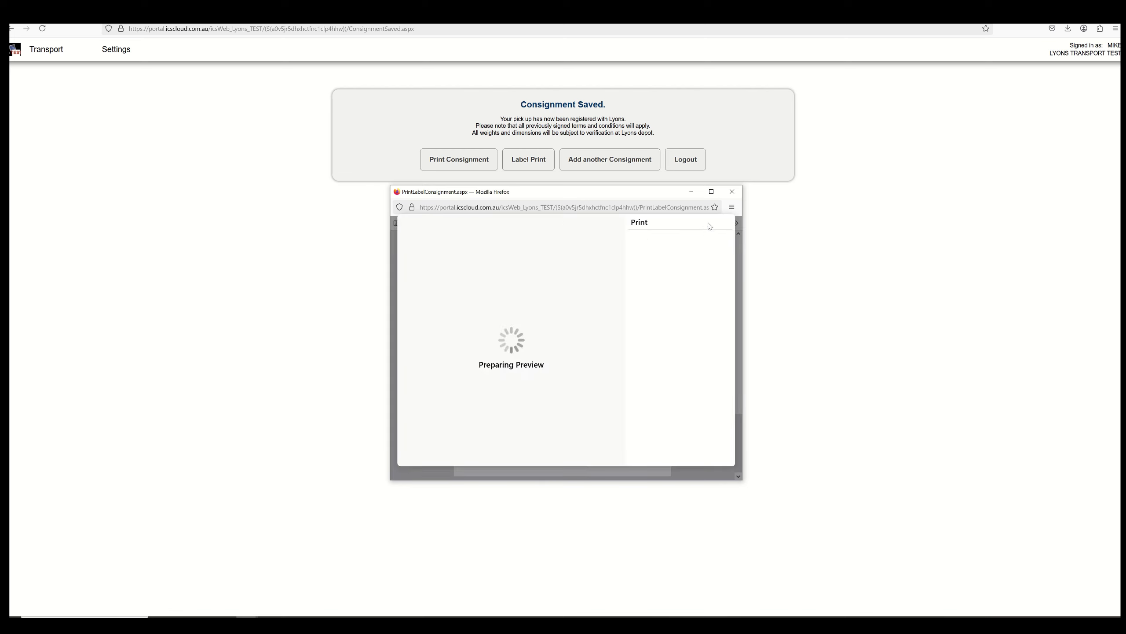
pyautogui.click(696, 252)
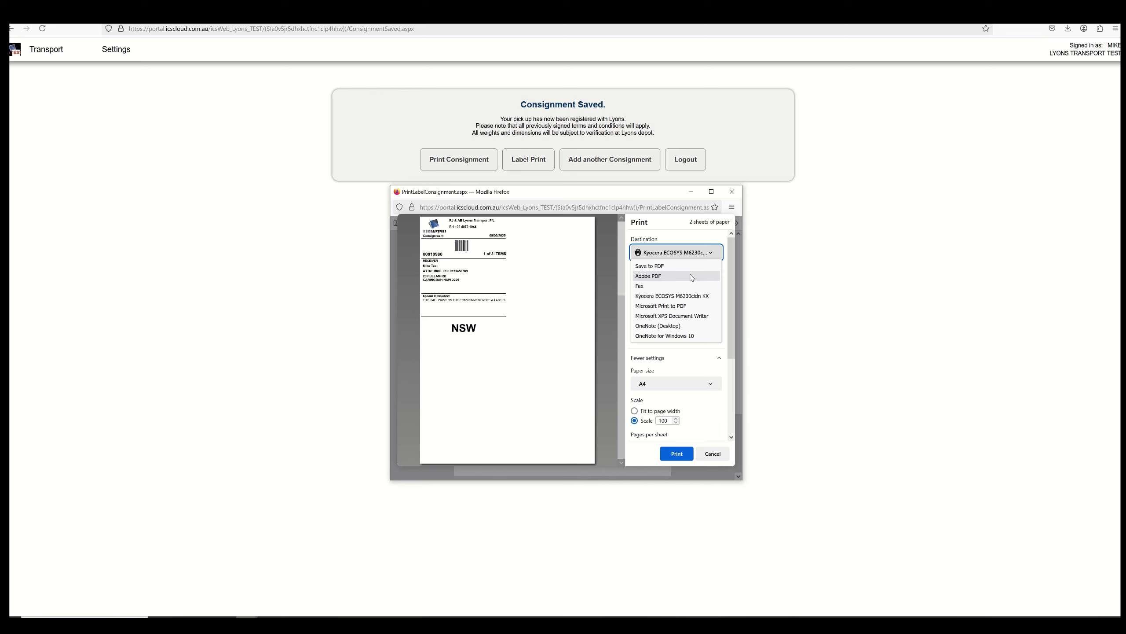
pyautogui.click(722, 456)
pyautogui.click(722, 454)
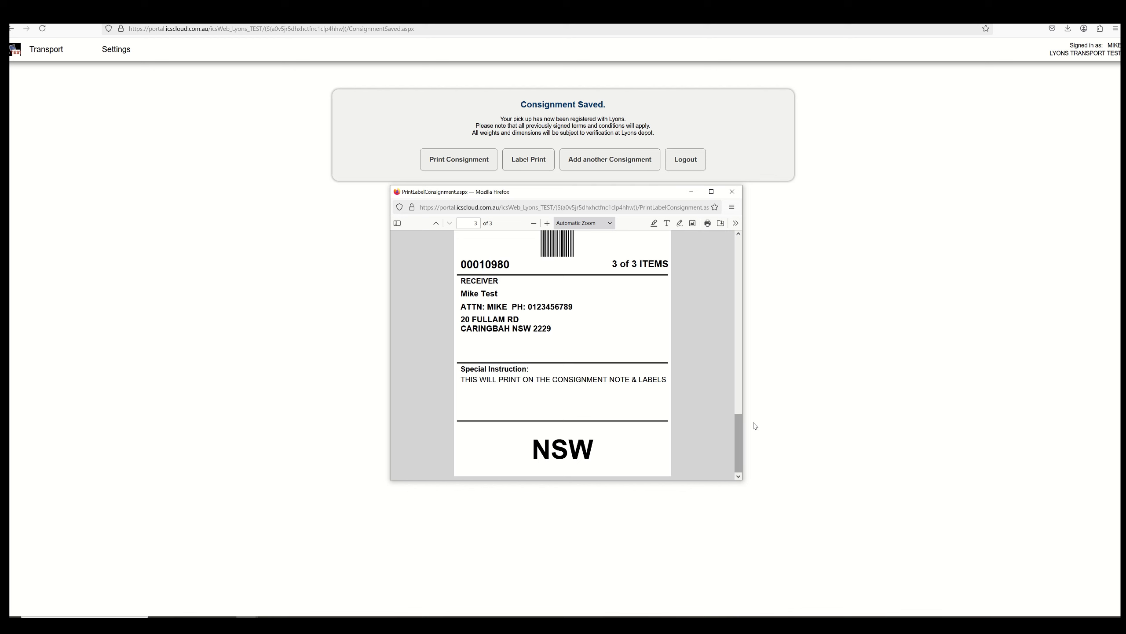
# - Start adding another consignment from the saved consignment's confirmation page
pyautogui.click(610, 164)
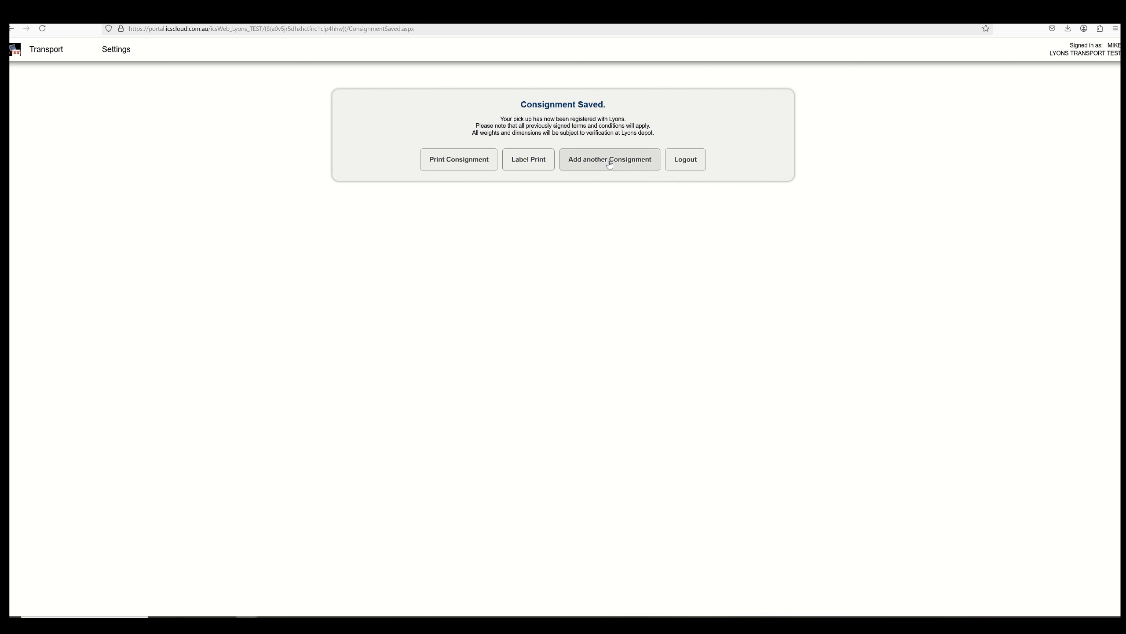
pyautogui.click(610, 164)
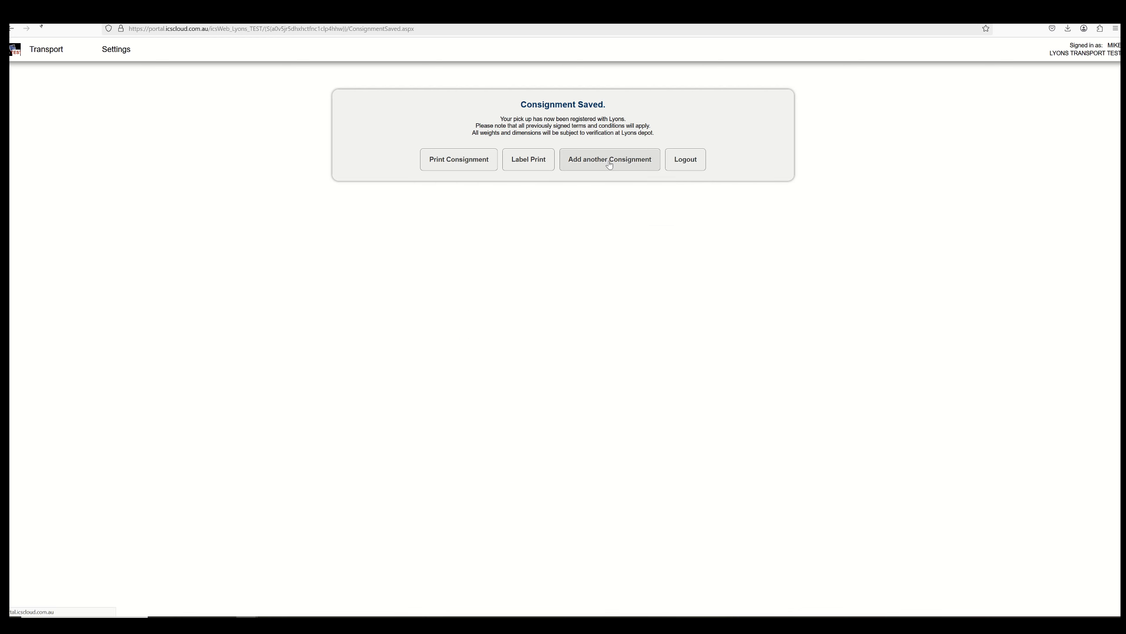